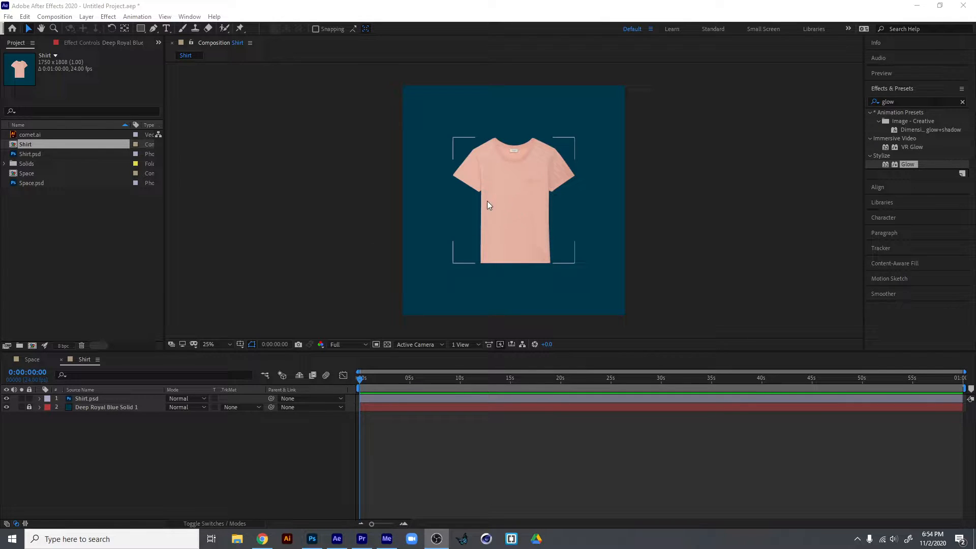
Place ten puppet pins on the Shirt.psd layer at the sleeves, armpits, hem corners, collar, neckline and centre of the body.
click(509, 197)
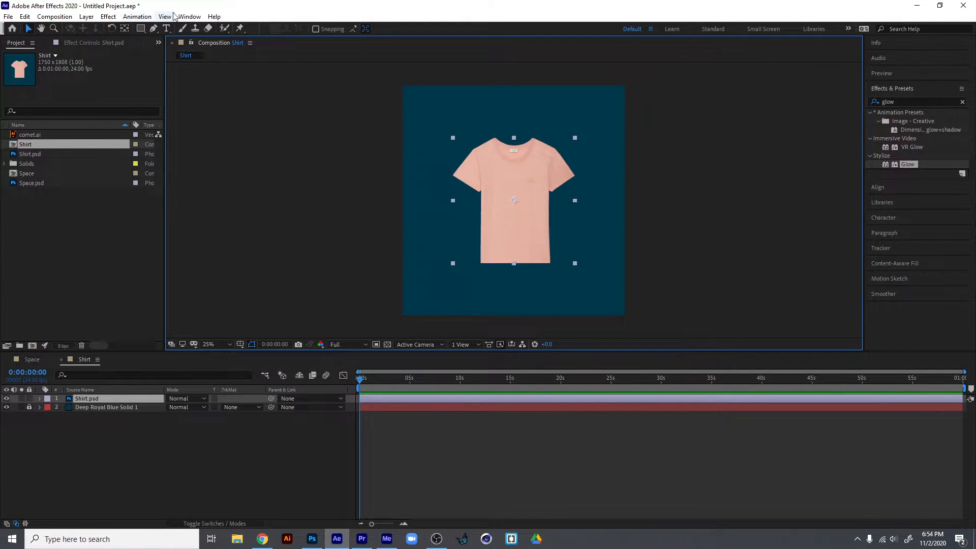
click(239, 29)
click(464, 171)
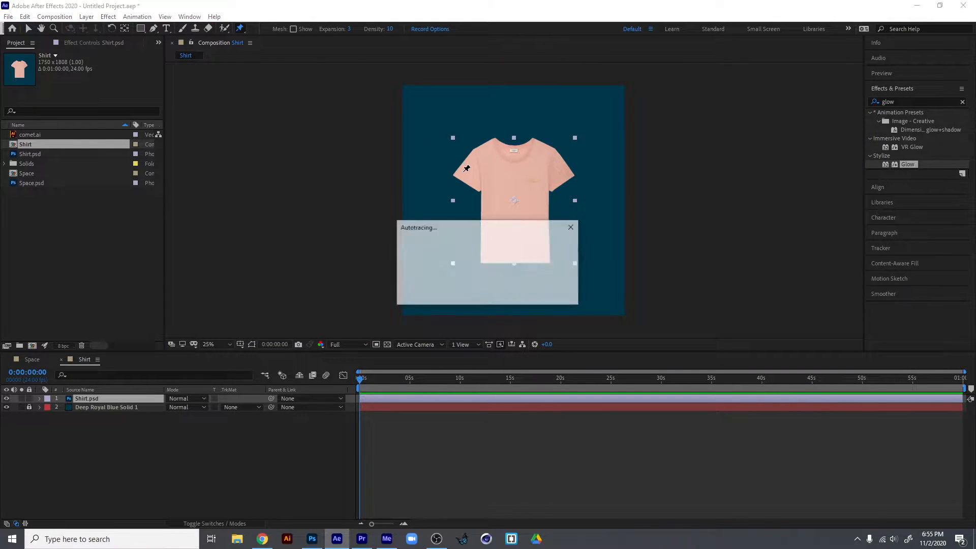
click(552, 190)
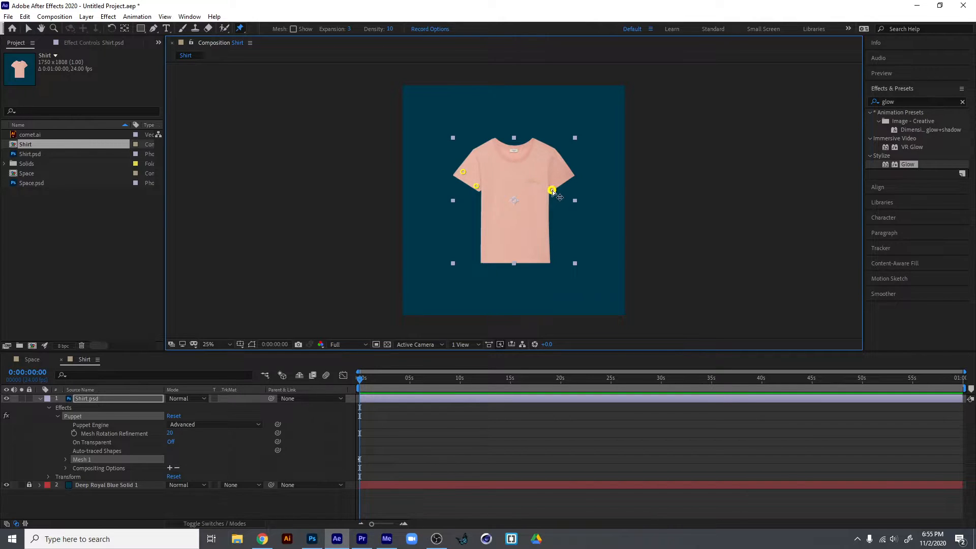
click(565, 174)
click(484, 252)
click(539, 254)
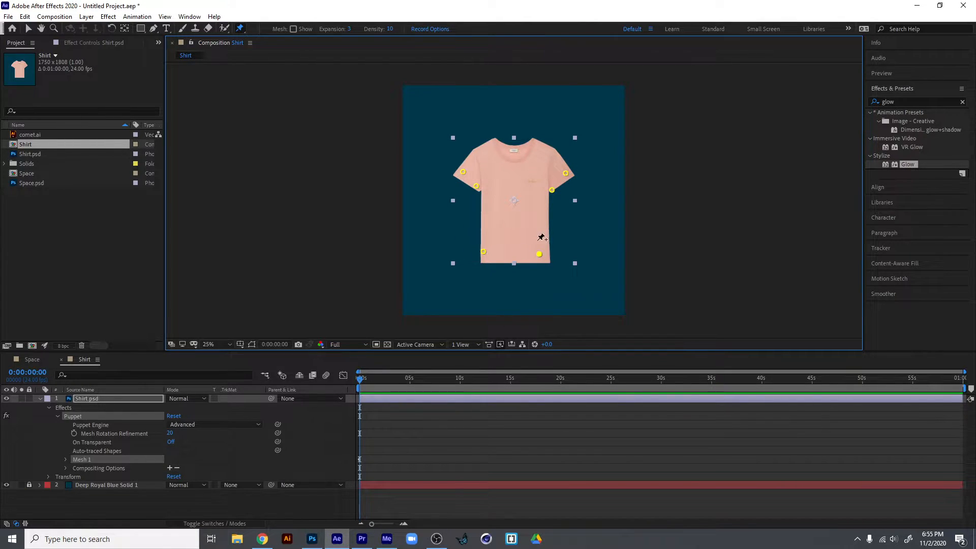
click(499, 144)
click(531, 144)
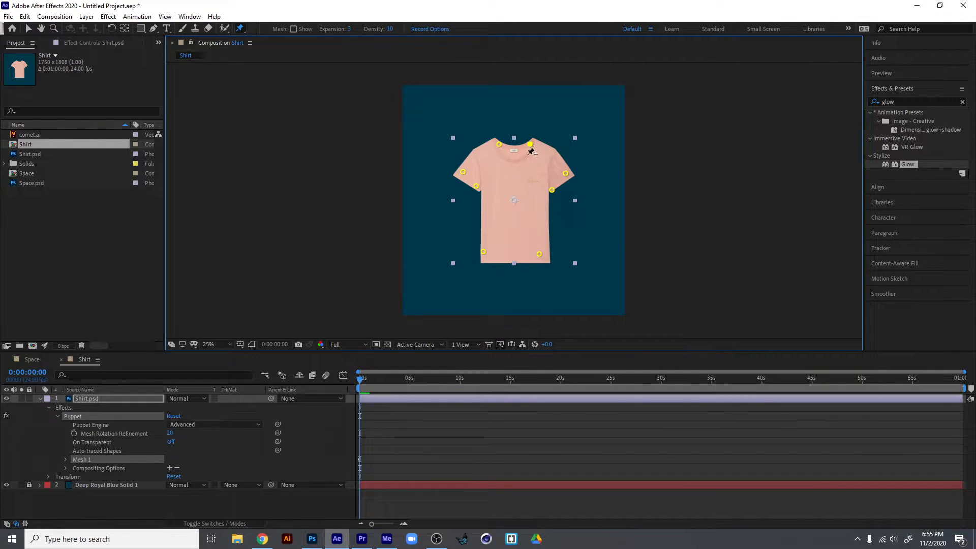
click(516, 163)
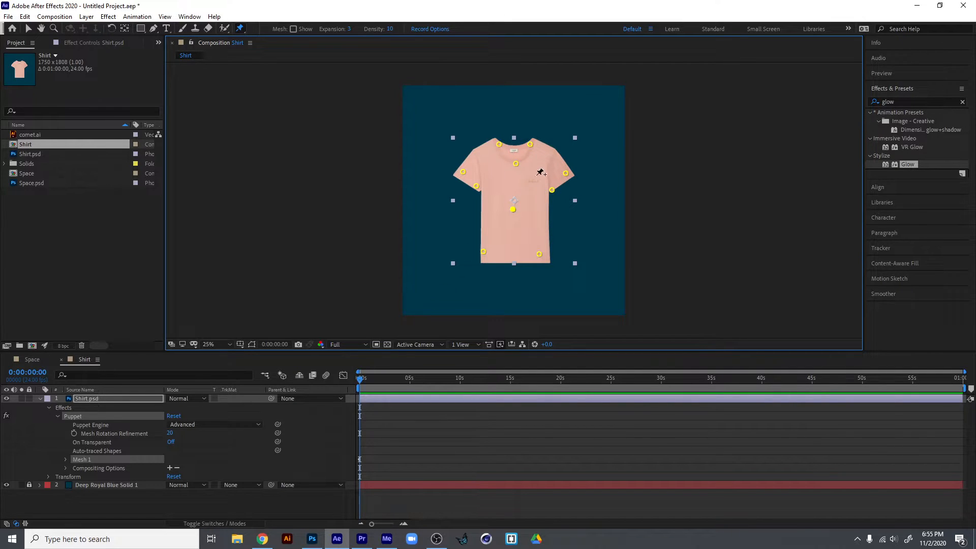
Show the puppet mesh, then try an extra pin above the shirt's lower-right hem pin and undo it.
click(293, 29)
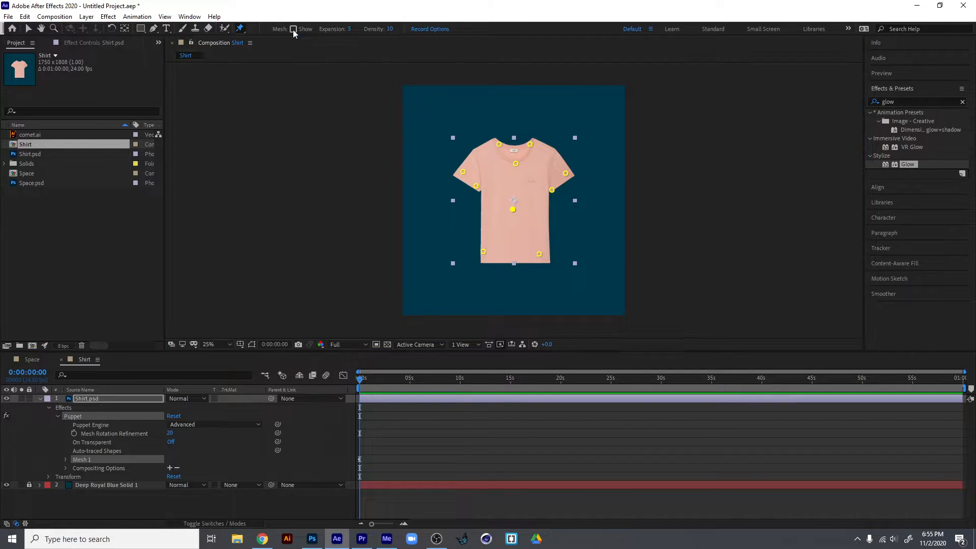
click(538, 227)
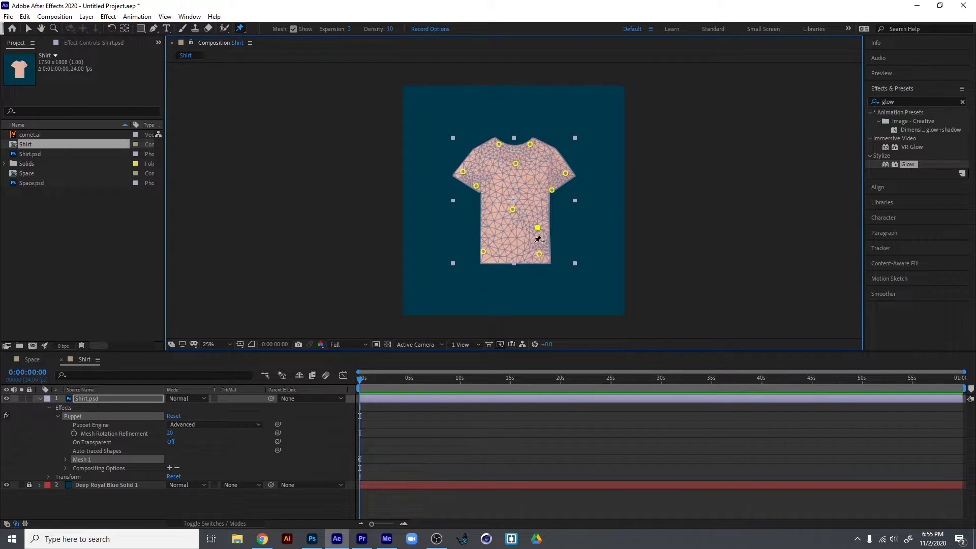
key(ctrl+z)
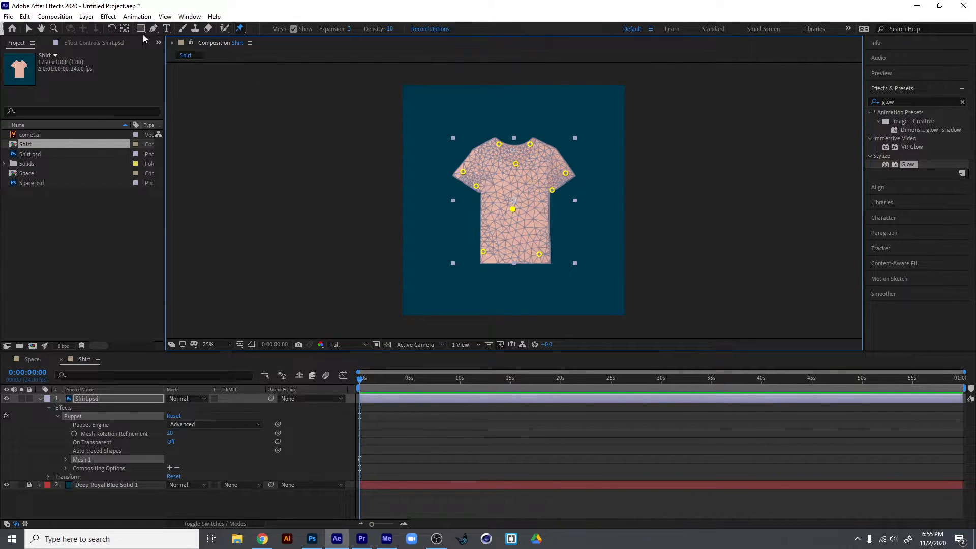
Nudge the lower-left hem pin slightly outward, then shift it together with the two left sleeve pins up and outward.
click(27, 28)
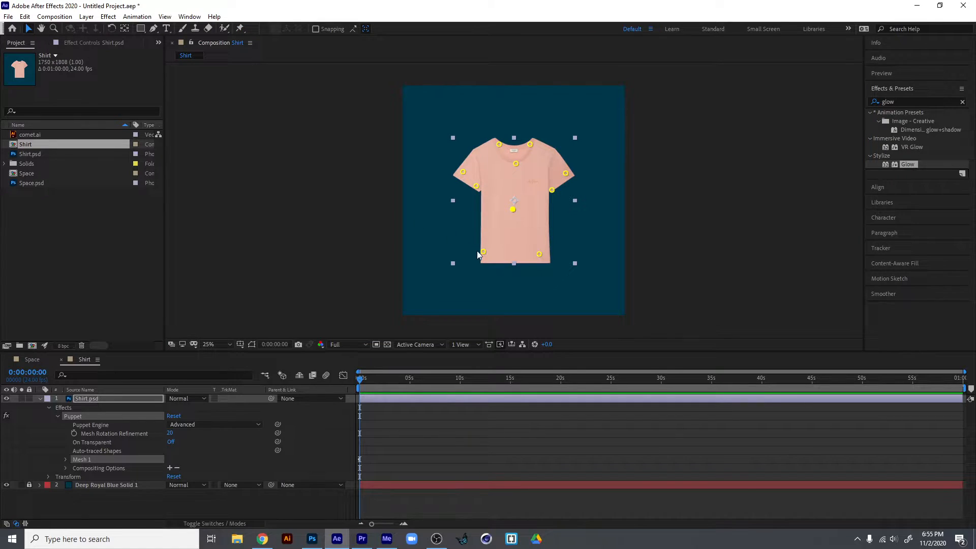
mouse_move(486, 254)
mouse_down()
mouse_move(509, 245)
mouse_move(479, 222)
mouse_move(474, 252)
mouse_move(499, 229)
mouse_move(467, 248)
mouse_move(499, 220)
mouse_move(471, 243)
mouse_move(474, 294)
mouse_move(445, 254)
mouse_move(475, 274)
mouse_move(412, 257)
mouse_move(471, 244)
mouse_move(427, 236)
mouse_move(461, 229)
mouse_move(469, 256)
mouse_move(487, 226)
mouse_move(479, 206)
mouse_move(483, 245)
mouse_move(480, 201)
mouse_move(484, 244)
mouse_move(495, 220)
mouse_move(475, 227)
mouse_move(480, 251)
mouse_move(506, 245)
mouse_move(482, 250)
mouse_up()
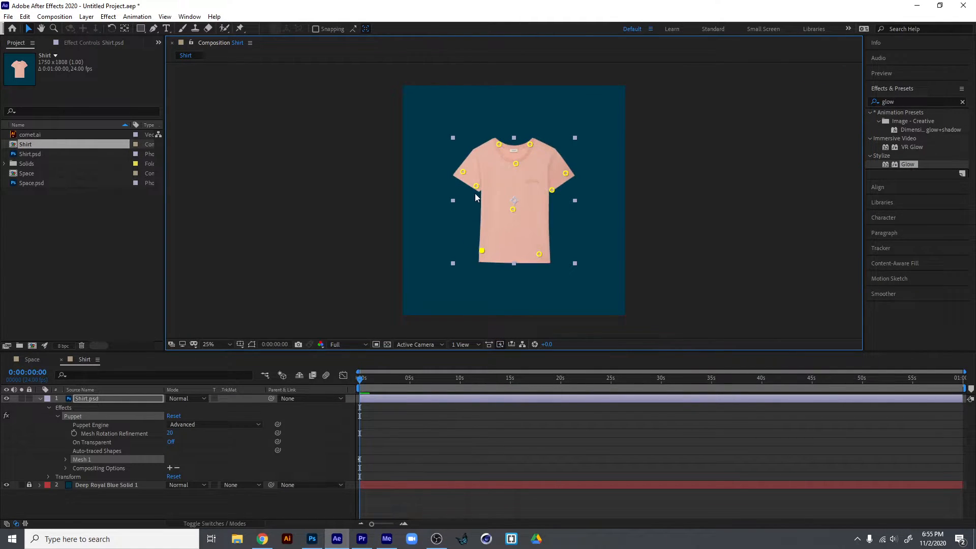
click(476, 186)
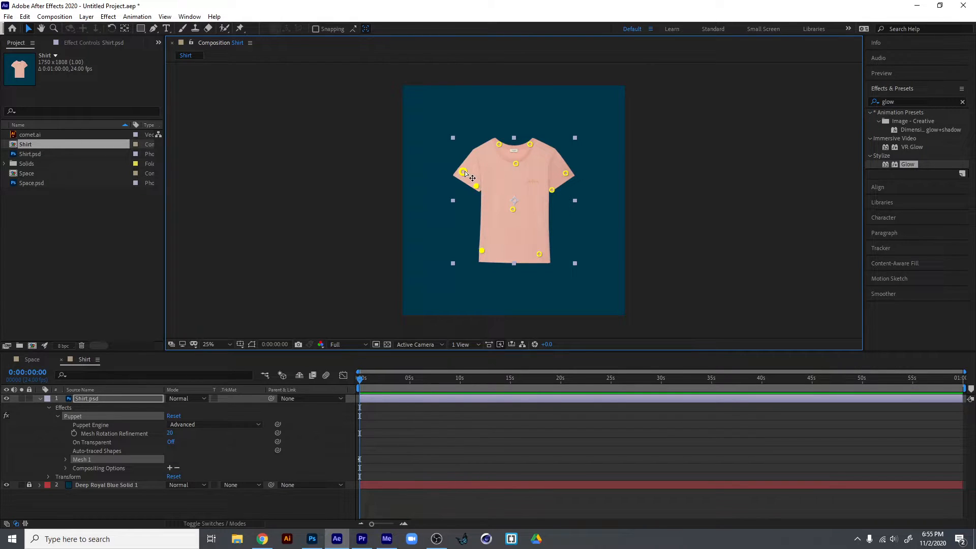
mouse_move(463, 173)
mouse_down()
mouse_move(498, 181)
mouse_move(475, 193)
mouse_move(527, 168)
mouse_move(483, 161)
mouse_move(489, 155)
mouse_move(513, 157)
mouse_move(467, 176)
mouse_move(461, 195)
mouse_move(466, 174)
mouse_move(475, 184)
mouse_up()
click(475, 212)
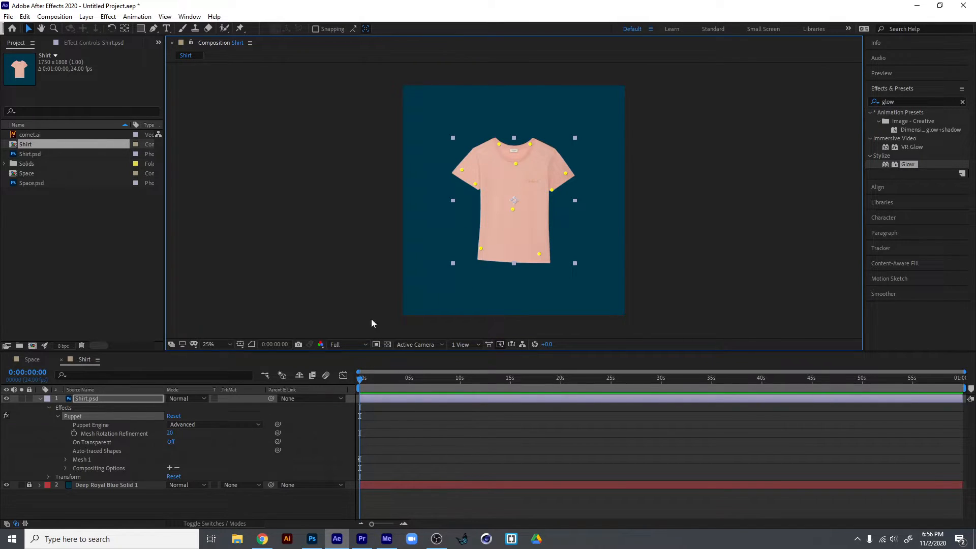
Reveal the position keyframes of every puppet pin in the shirt's mesh, with the playhead at the start.
click(480, 249)
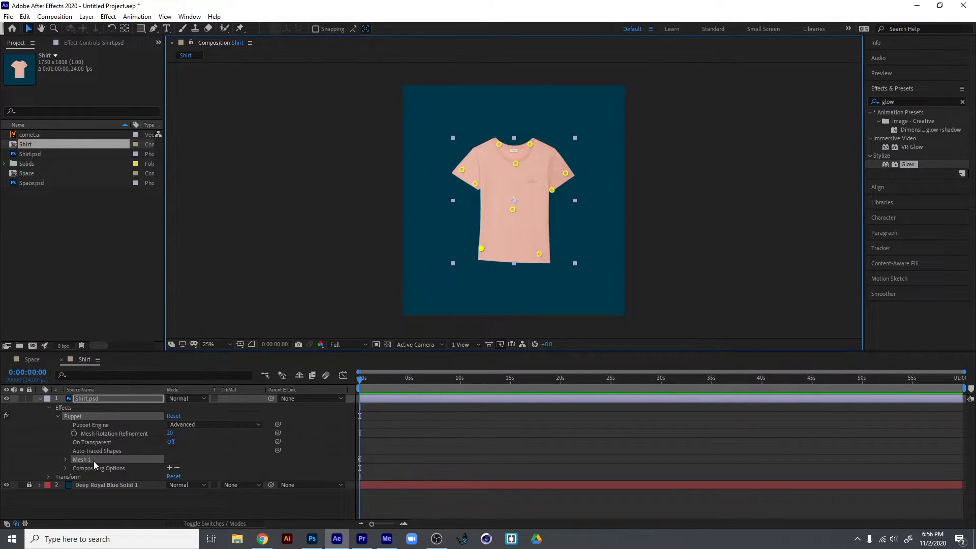
click(65, 459)
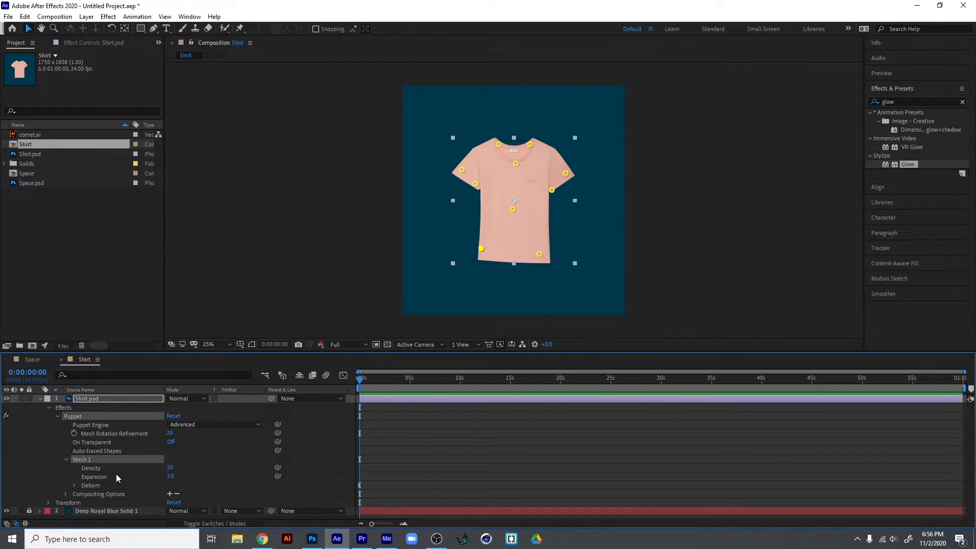
click(75, 486)
scroll(137, 487, down, 1)
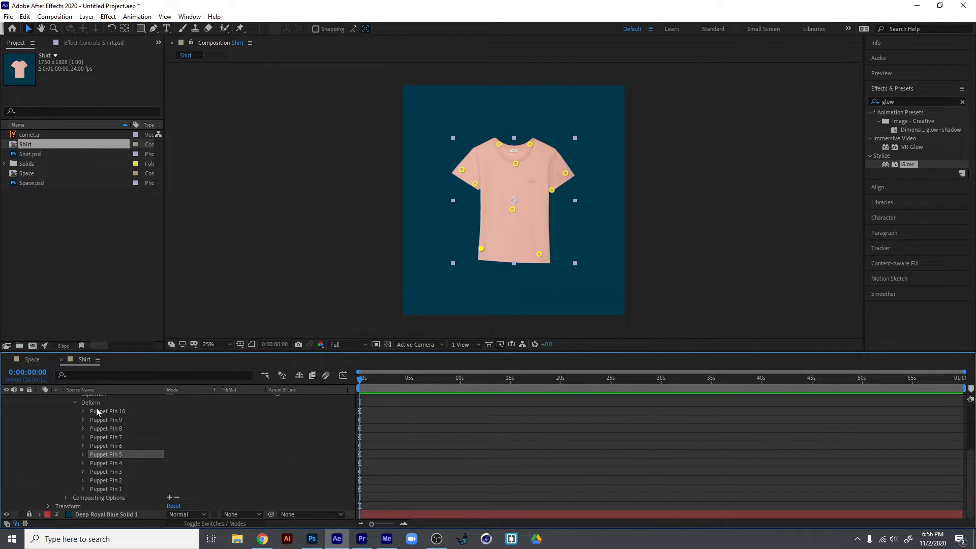
click(382, 439)
drag(362, 381, 325, 389)
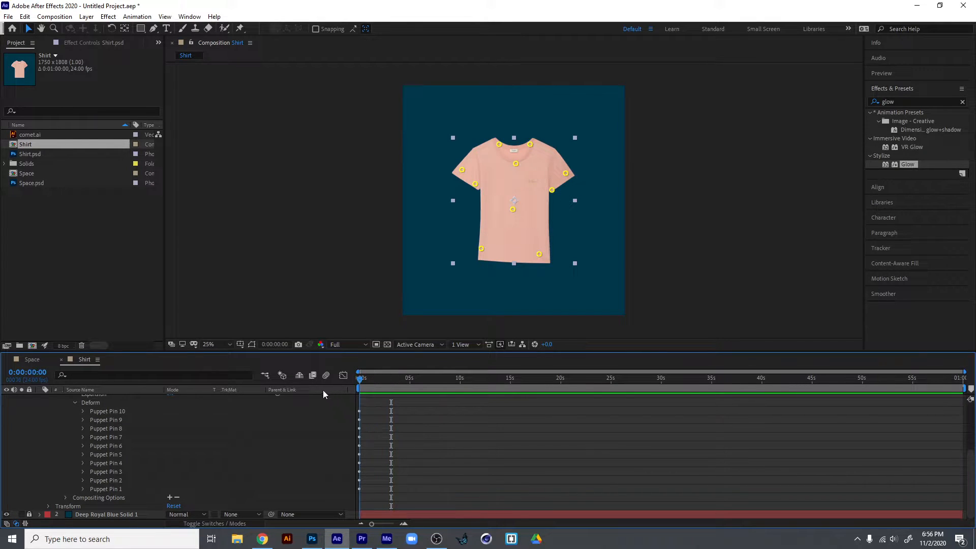
key(u)
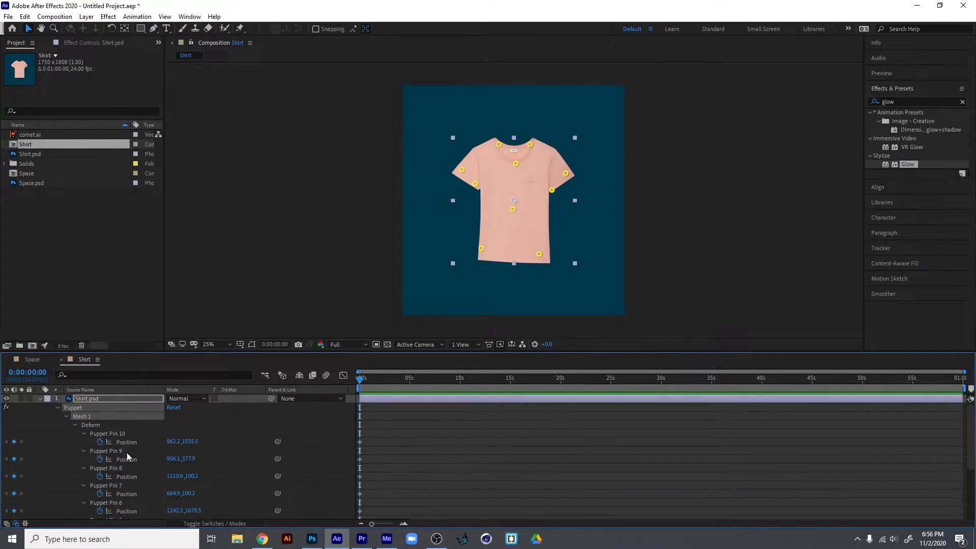
scroll(121, 452, down, 2)
Keyframe the lower-left hem pin at different positions at about 5, 8, 11.5 and 14 seconds.
drag(370, 356, 411, 340)
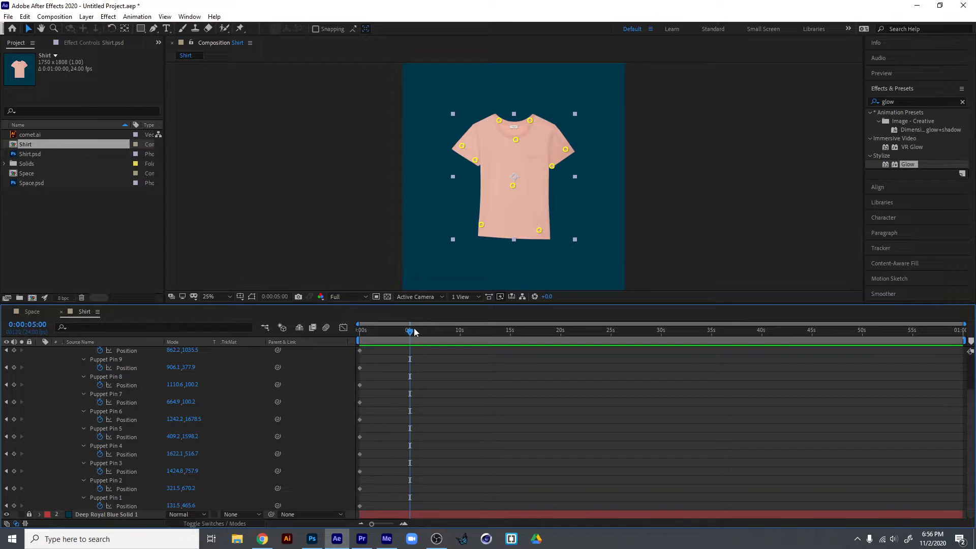
drag(487, 228, 453, 219)
click(430, 333)
click(438, 332)
click(475, 331)
click(502, 332)
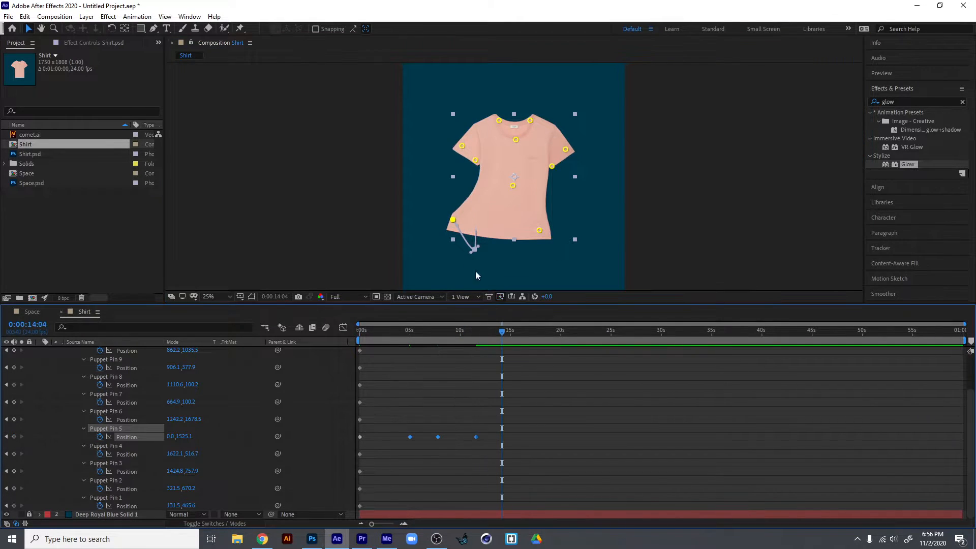
drag(453, 219, 452, 279)
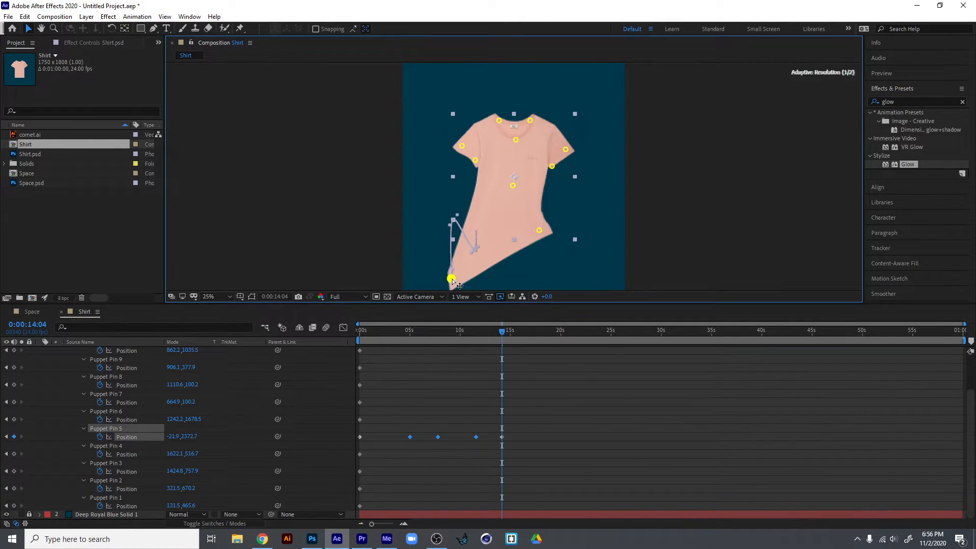
Preview the hem pin animation and compress its keyframes proportionally into about the first three seconds.
drag(466, 333, 260, 352)
key(space)
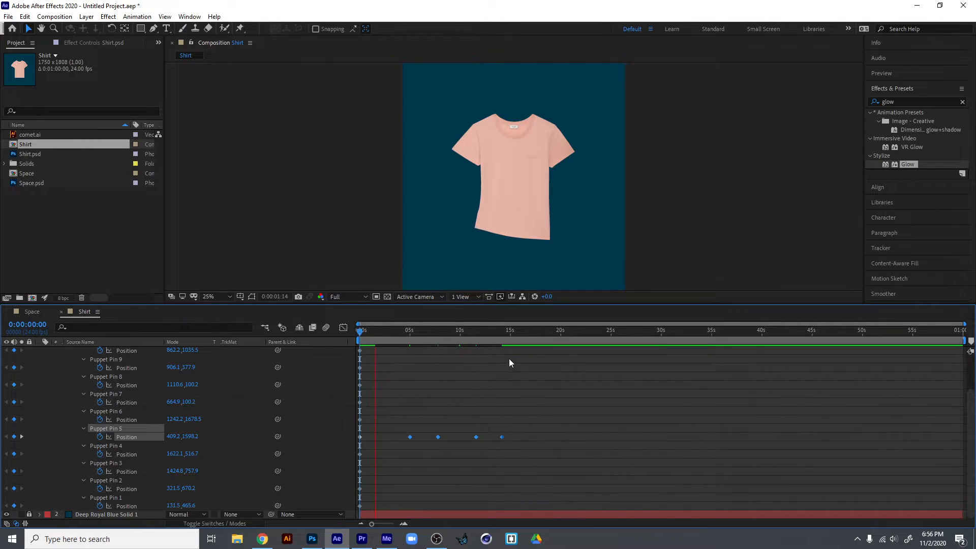
drag(521, 425, 356, 447)
drag(502, 437, 390, 447)
key(Home)
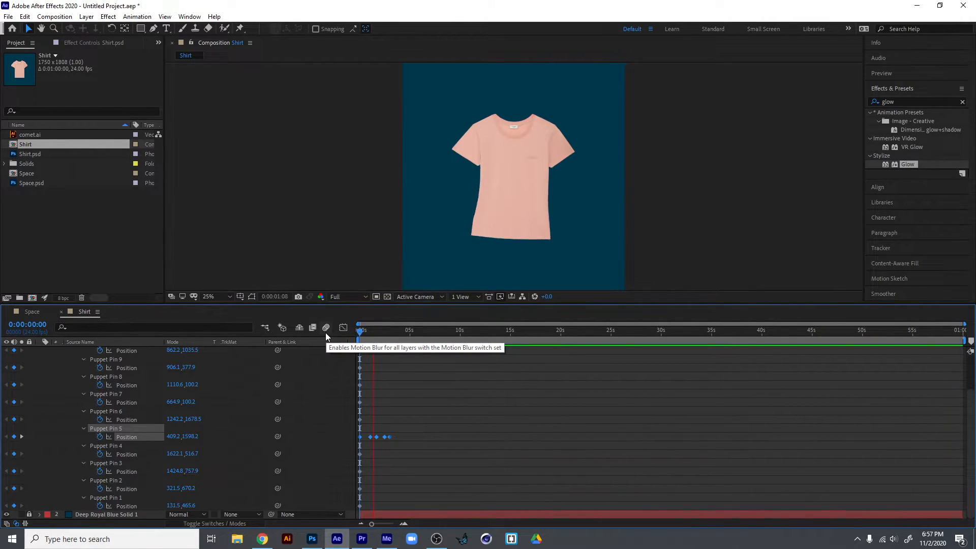
key(space)
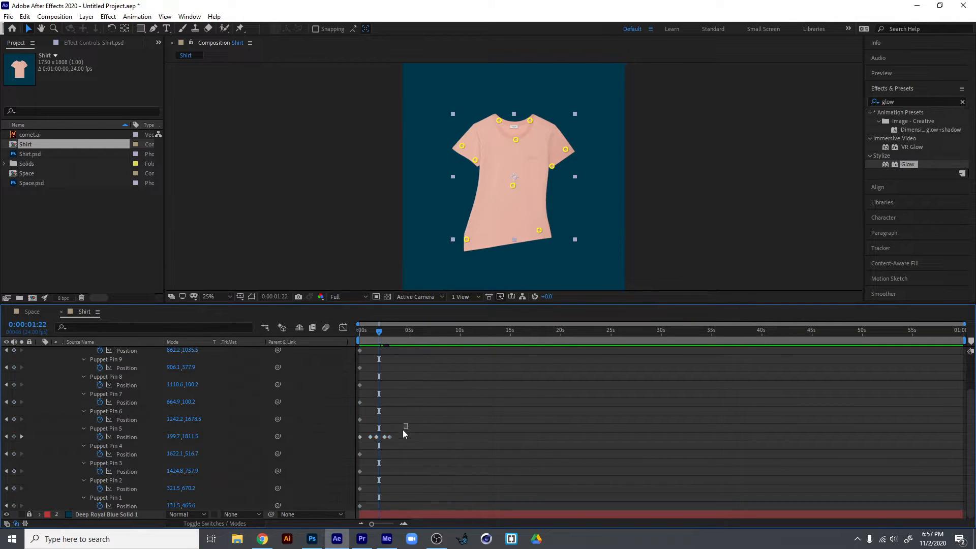
Shift the hem pin's four added keyframes about half a second earlier and preview the motion from the start.
drag(370, 437, 366, 436)
drag(378, 332, 334, 332)
key(=)
key(=)
key(=)
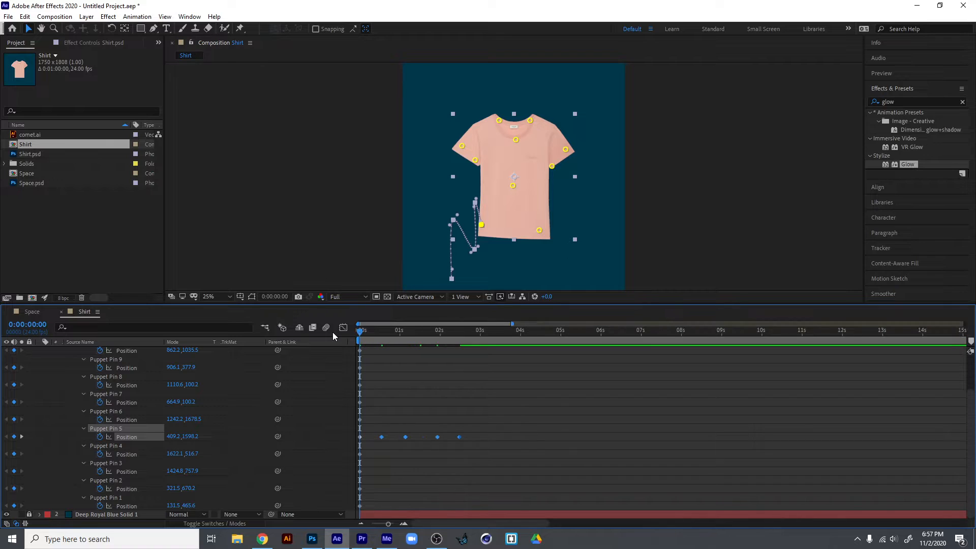
key(space)
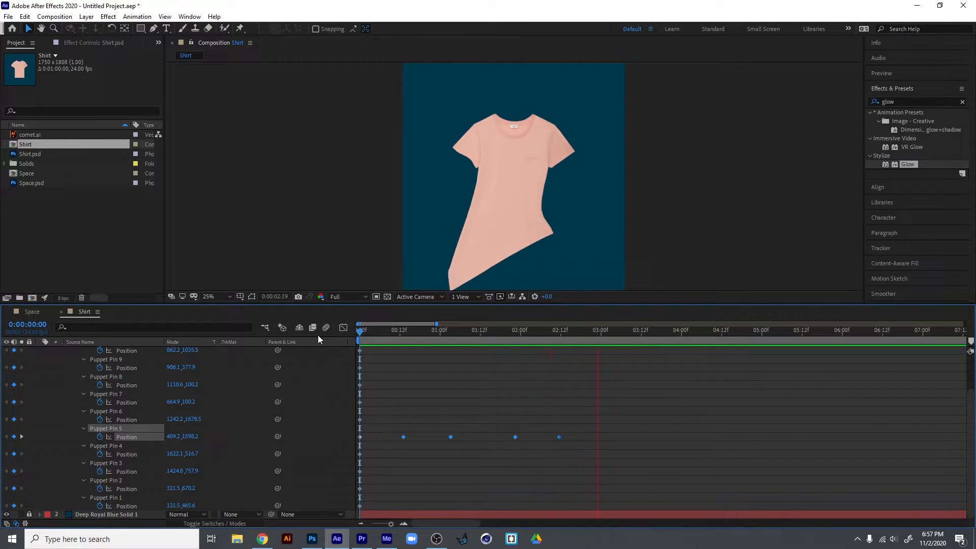
key(space)
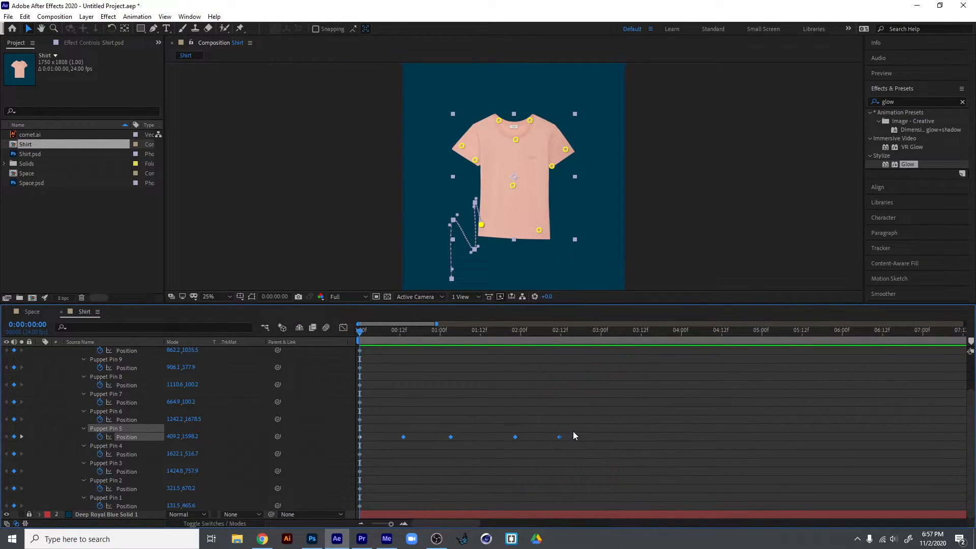
Delete the lower-left hem pin's four added position keyframes, keeping only the one at the start.
drag(572, 425, 388, 451)
key(Delete)
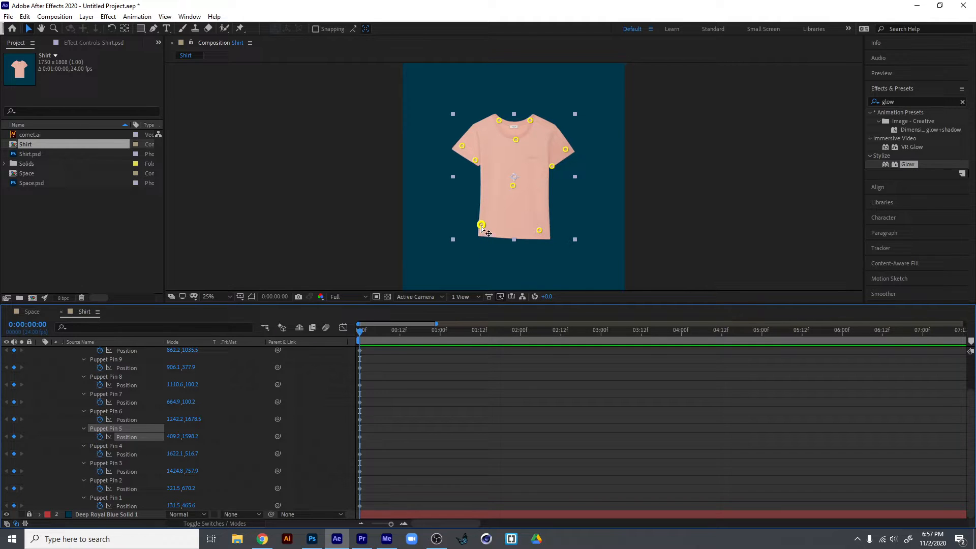
drag(481, 227, 481, 227)
key(ctrl+z)
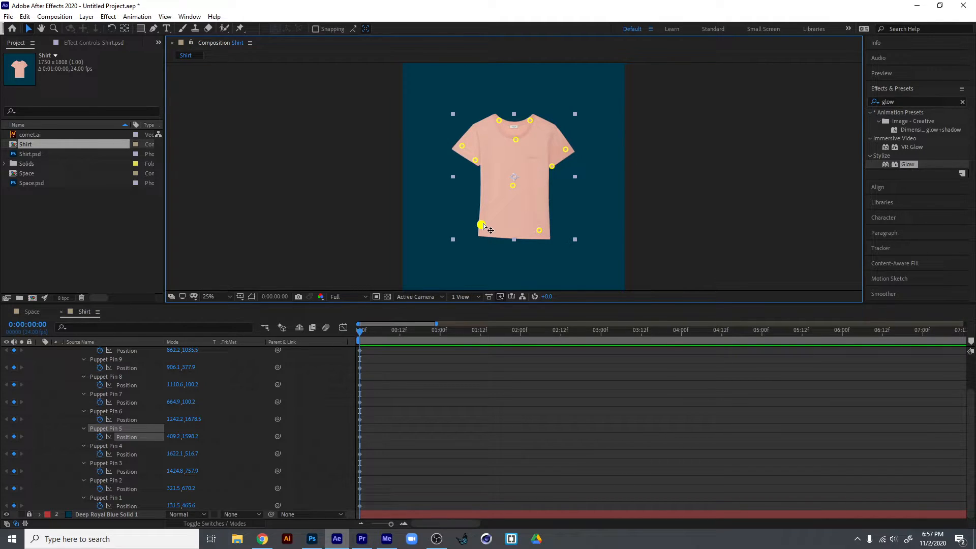
mouse_move(483, 226)
mouse_down()
mouse_move(470, 205)
mouse_move(477, 240)
mouse_move(485, 230)
mouse_move(480, 242)
mouse_up()
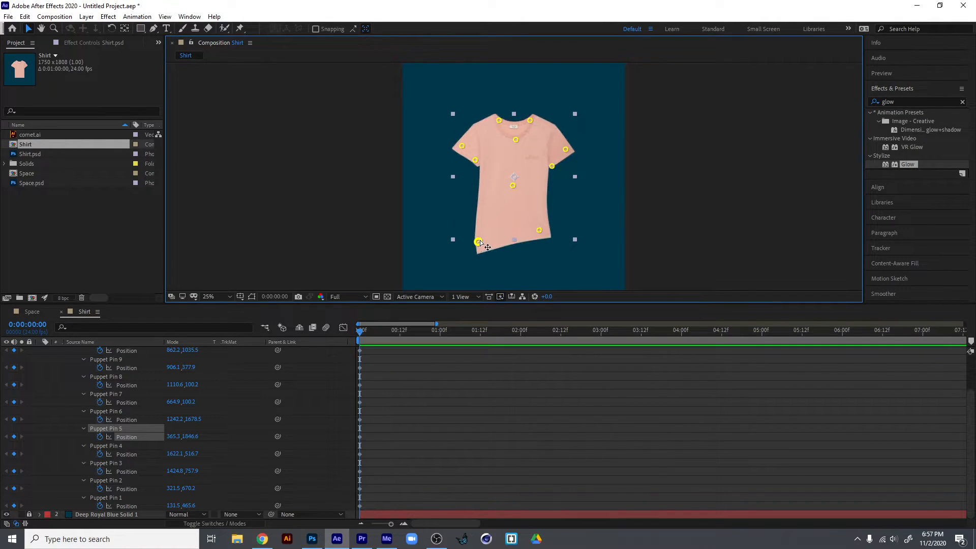
key(Delete)
key(ctrl+z)
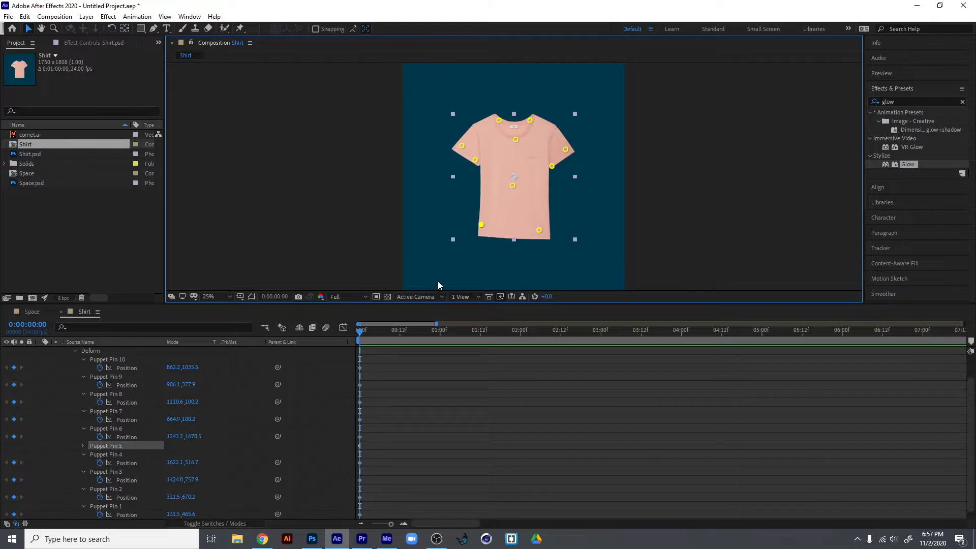
Record a live looping motion of about five and a half seconds for the lower-left hem pin and preview it.
mouse_move(482, 225)
mouse_down()
mouse_move(474, 208)
mouse_move(461, 231)
mouse_move(484, 235)
mouse_move(485, 208)
mouse_move(465, 222)
mouse_move(488, 242)
mouse_move(498, 211)
mouse_move(462, 227)
mouse_move(498, 241)
mouse_move(486, 210)
mouse_move(480, 240)
mouse_move(506, 207)
mouse_move(481, 243)
mouse_move(473, 210)
mouse_move(501, 219)
mouse_move(484, 245)
mouse_move(481, 198)
mouse_move(464, 249)
mouse_move(496, 205)
mouse_move(488, 258)
mouse_move(455, 207)
mouse_up()
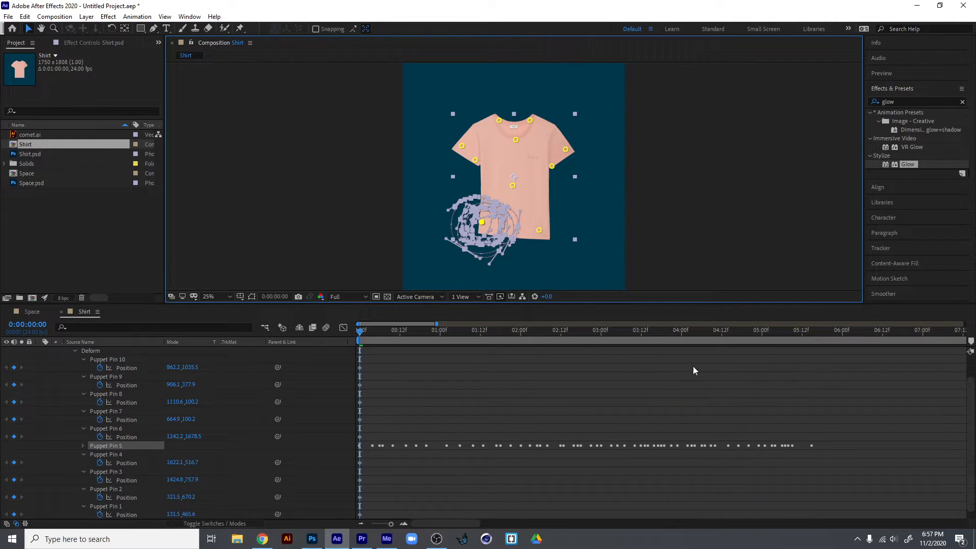
drag(736, 332, 344, 326)
click(365, 267)
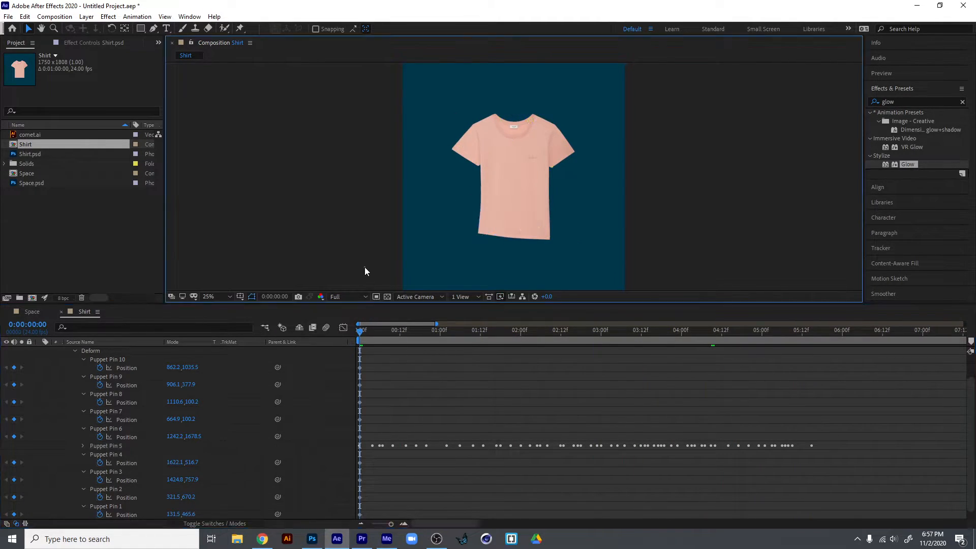
key(space)
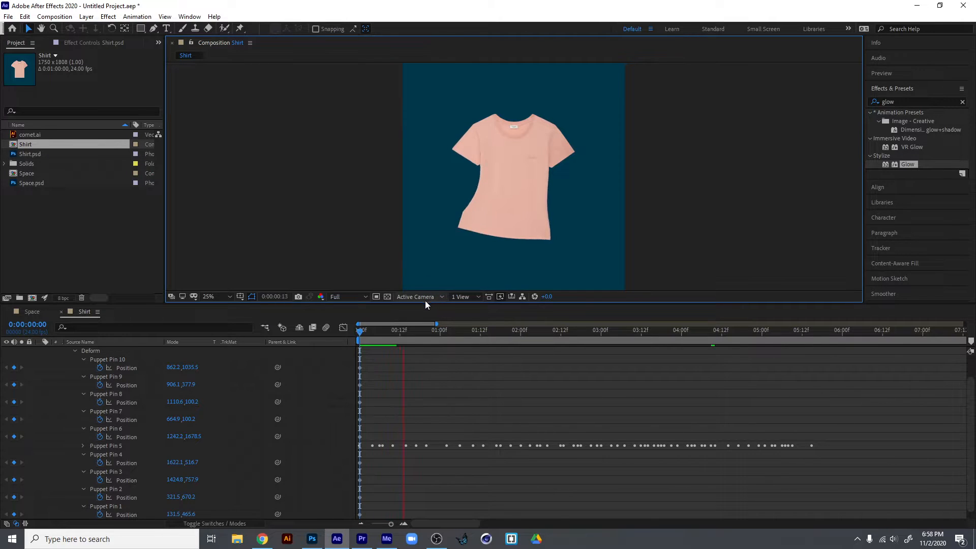
Set the composition preview resolution to Third and replay the recorded hem pin motion from the start.
click(339, 297)
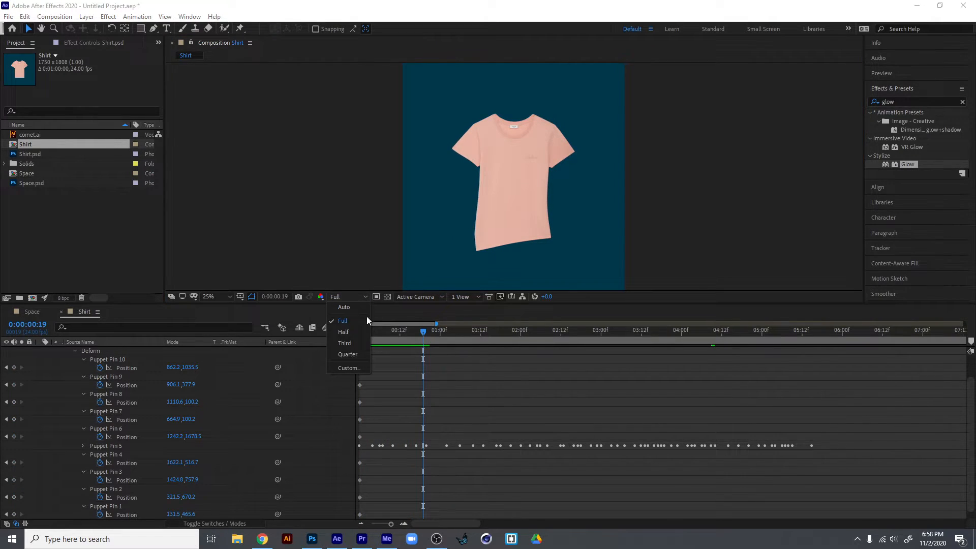
click(361, 343)
drag(422, 334, 337, 330)
key(space)
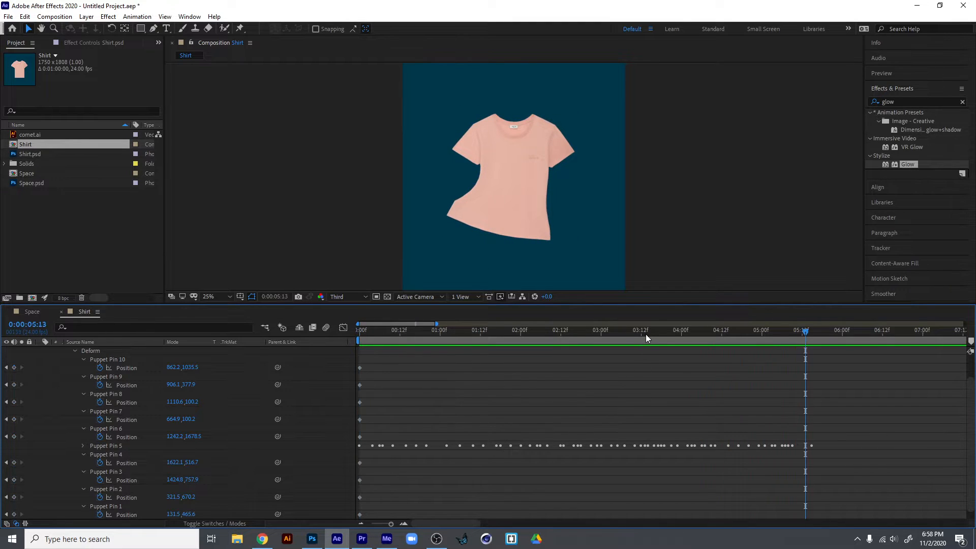
Smooth the spatial path of the lower-left hem pin's recorded position keyframes with a tolerance of 13.
key(space)
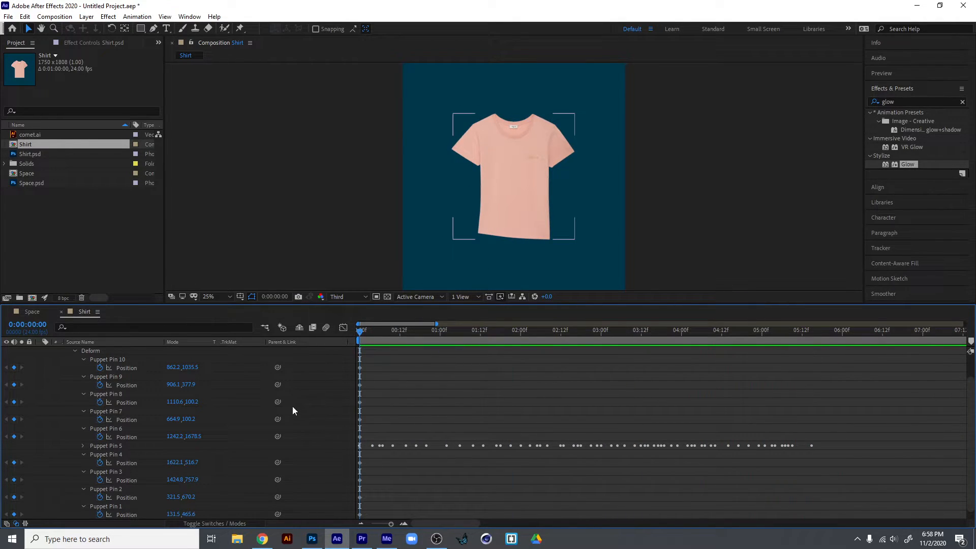
key(u)
key(u)
drag(856, 474, 353, 486)
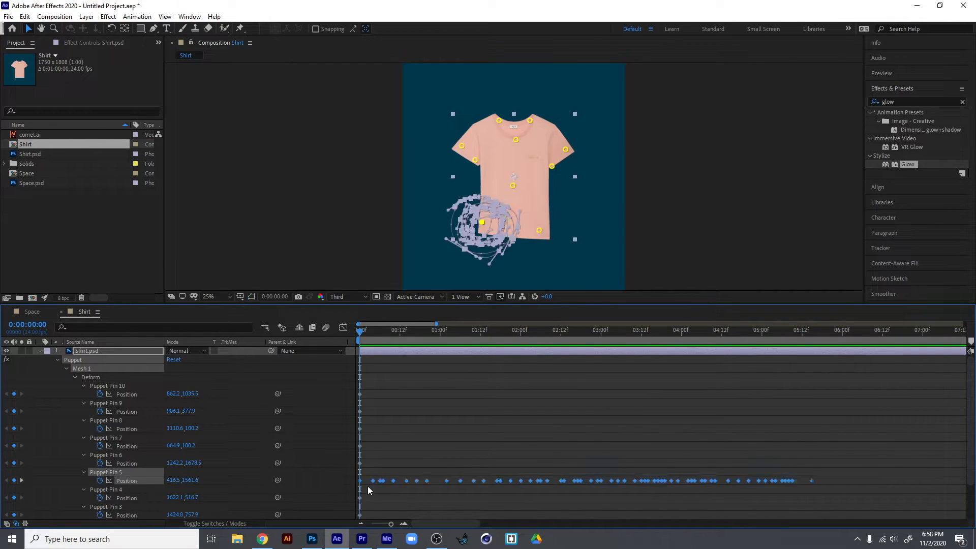
click(190, 16)
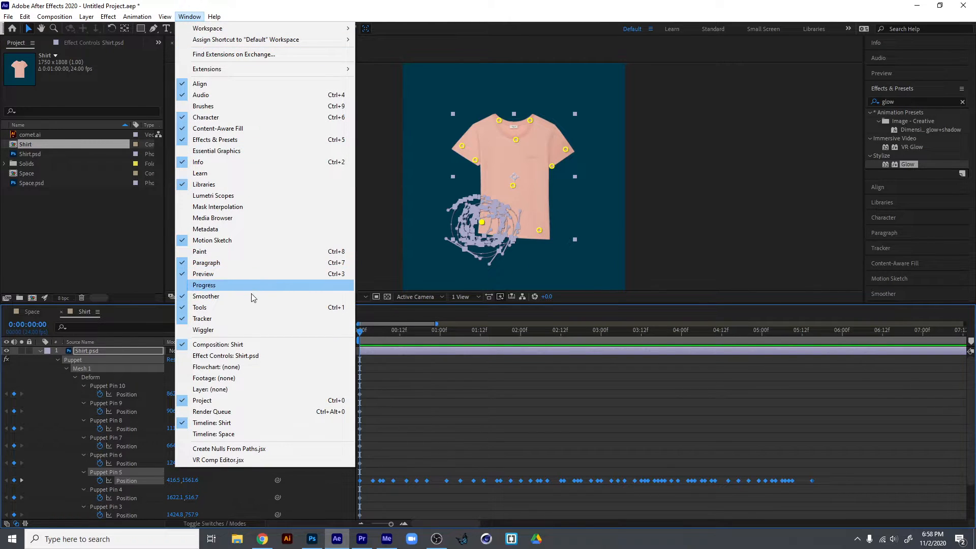
click(911, 299)
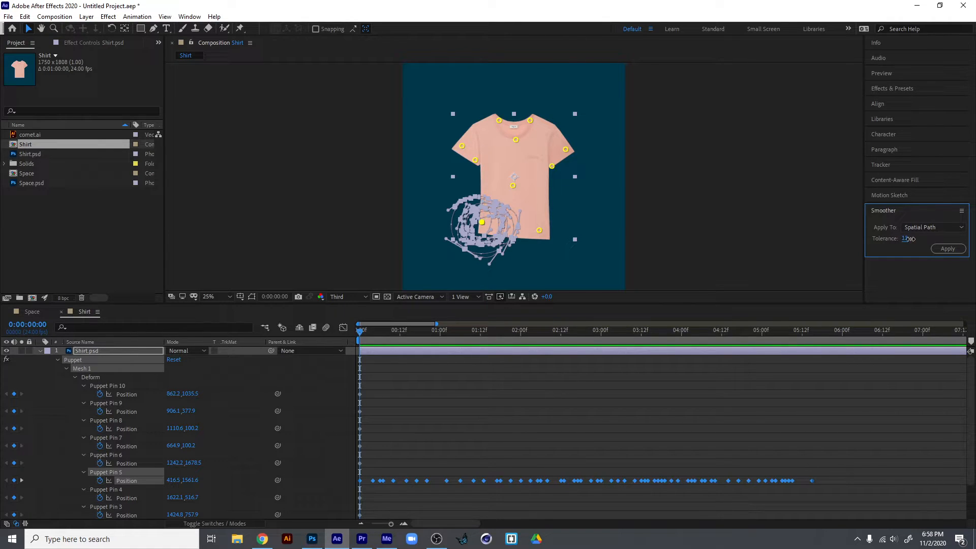
click(939, 251)
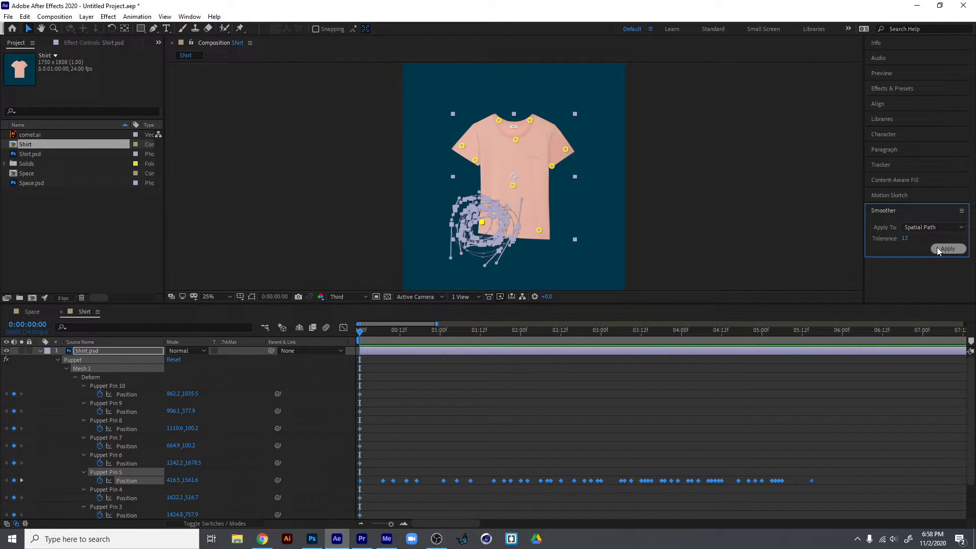
click(949, 249)
Raise the smoothing tolerance to 82, apply it to the same hem pin keyframes and preview the motion.
drag(906, 238, 941, 237)
click(947, 250)
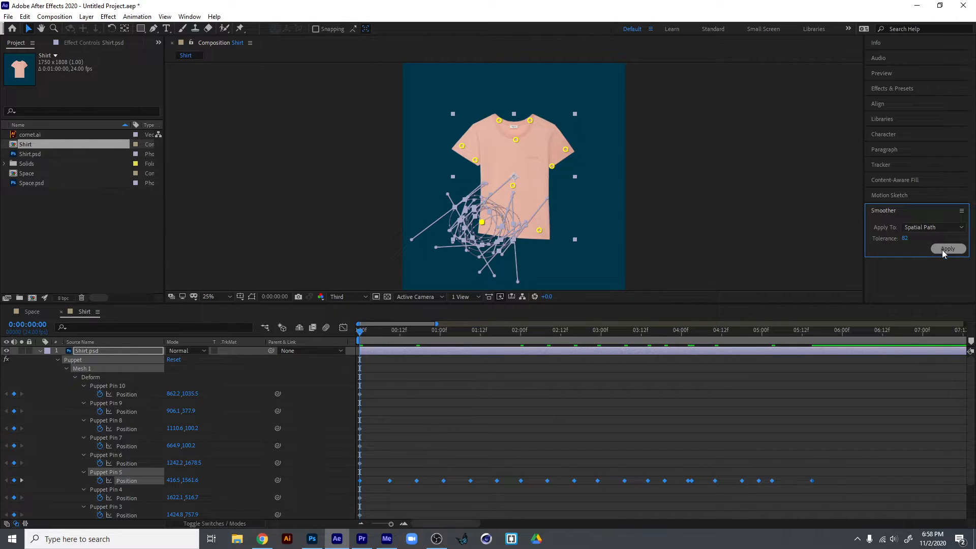
click(496, 462)
key(space)
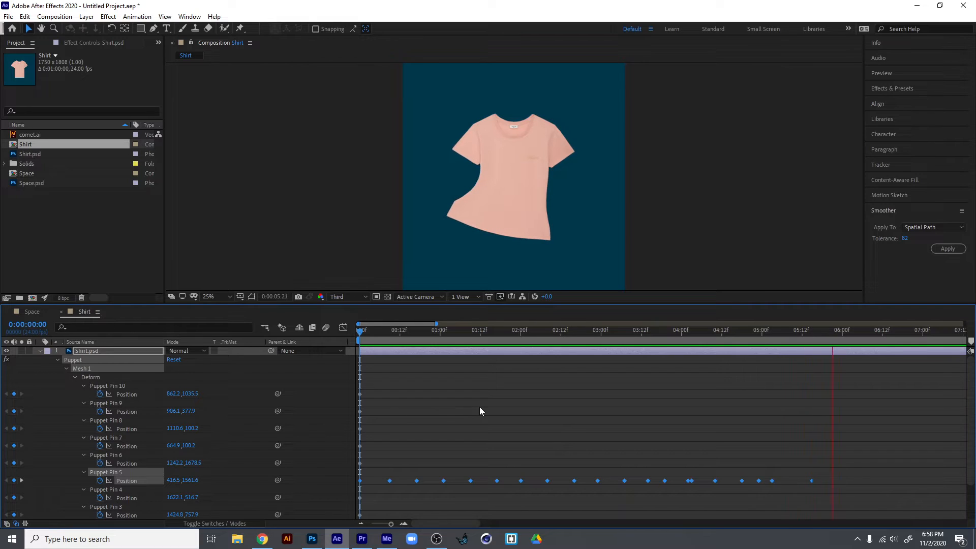
key(space)
Record a live motion of about four seconds for the lower-right hem pin from the start and preview it.
drag(471, 332, 298, 357)
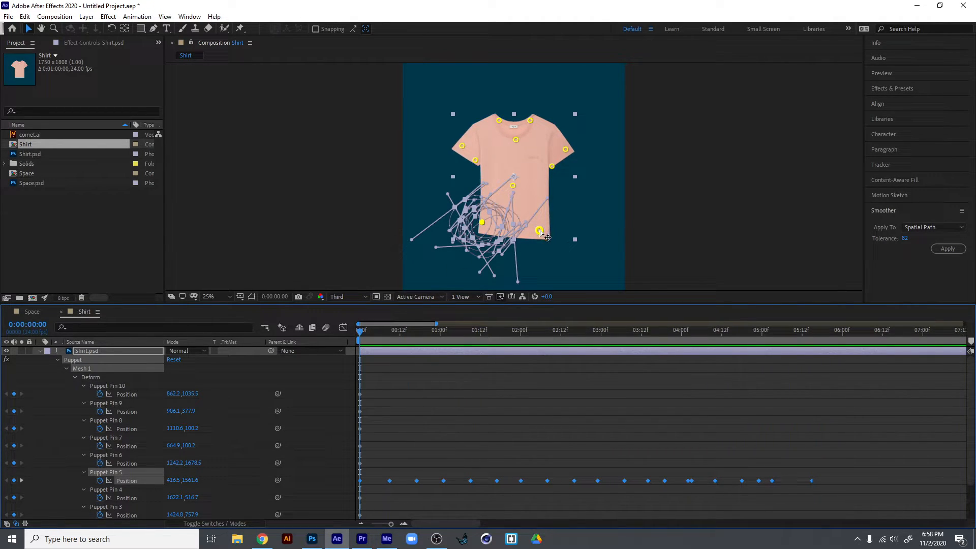
mouse_move(539, 230)
mouse_down()
mouse_move(498, 215)
mouse_move(489, 198)
mouse_move(547, 223)
mouse_move(538, 209)
mouse_move(501, 209)
mouse_move(539, 252)
mouse_move(540, 211)
mouse_move(524, 206)
mouse_move(540, 232)
mouse_move(508, 214)
mouse_up()
key(space)
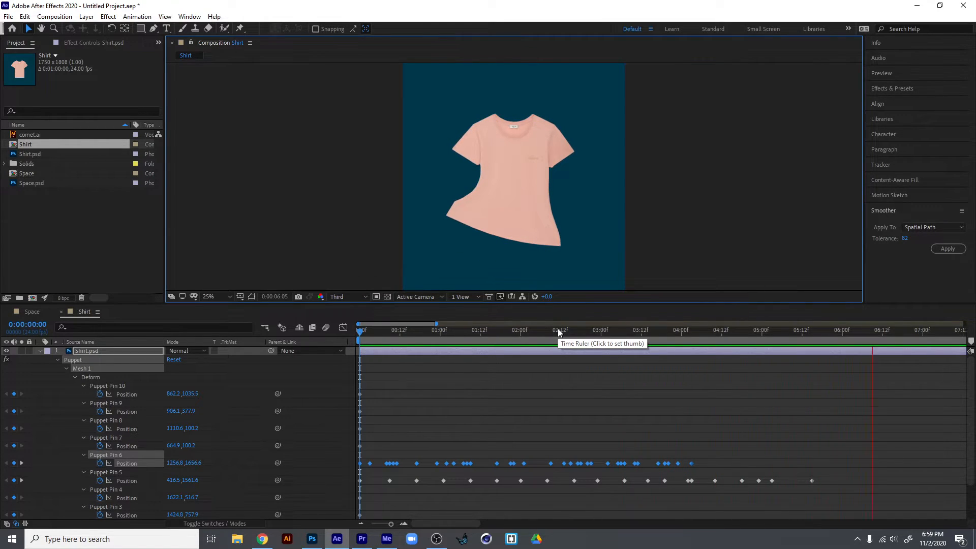
key(space)
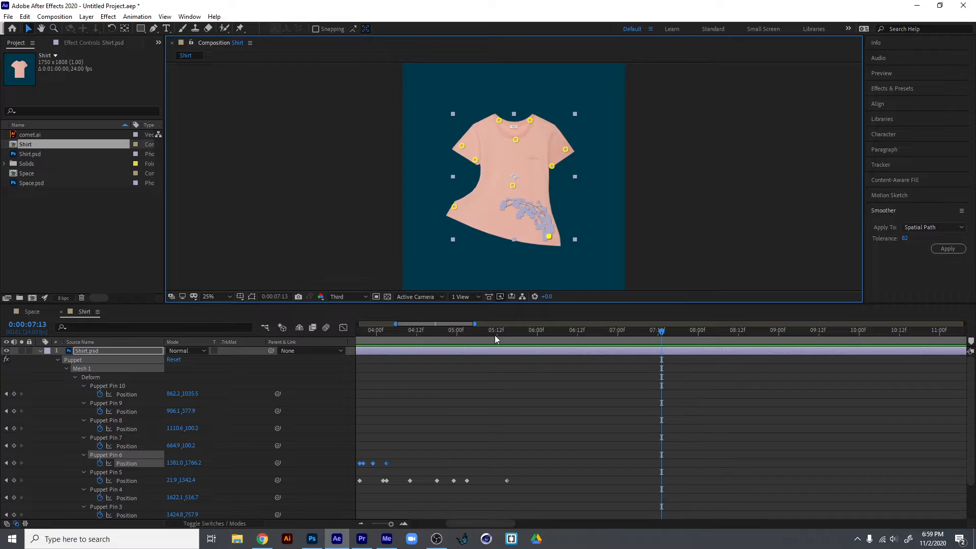
Delete the Puppet effect with all its pins from the Shirt.psd layer.
click(89, 368)
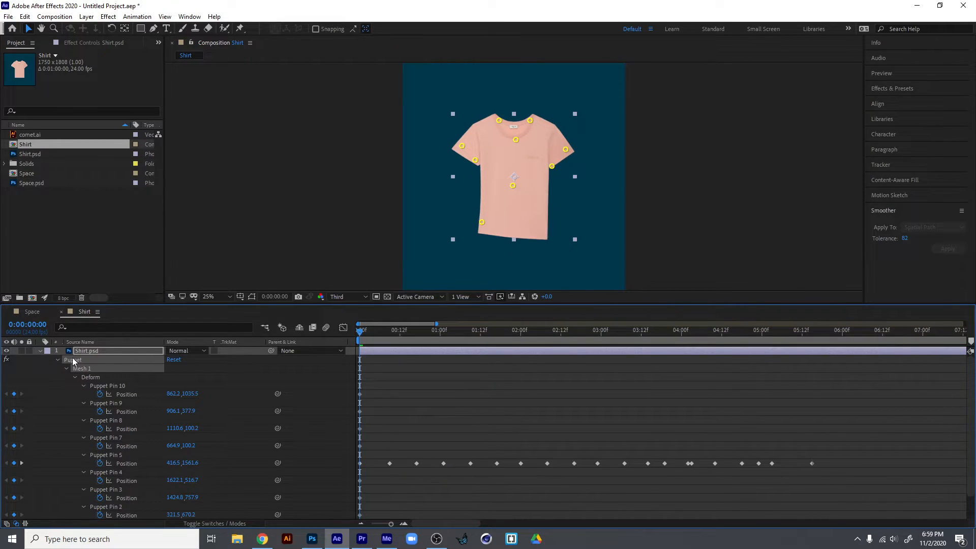
key(Delete)
click(83, 359)
key(Delete)
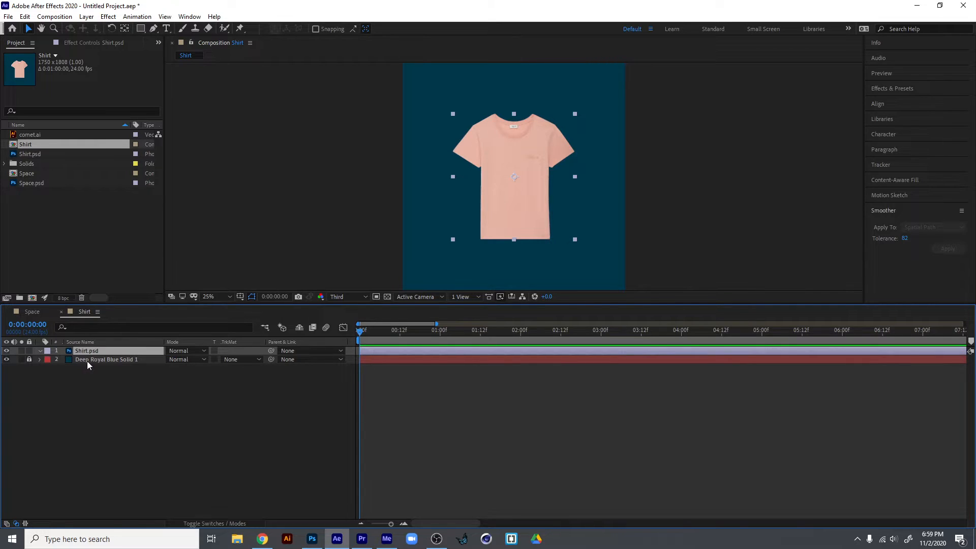
Place five Puppet Advanced pins on the shirt: left sleeve, both hem corners, right underarm and right sleeve.
drag(239, 29, 341, 63)
click(465, 148)
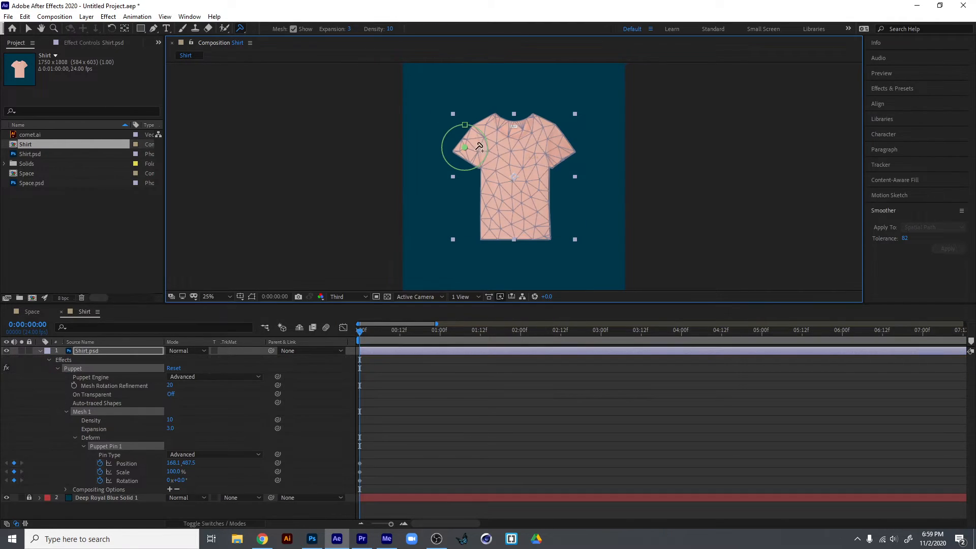
click(489, 234)
click(539, 232)
click(555, 157)
click(568, 149)
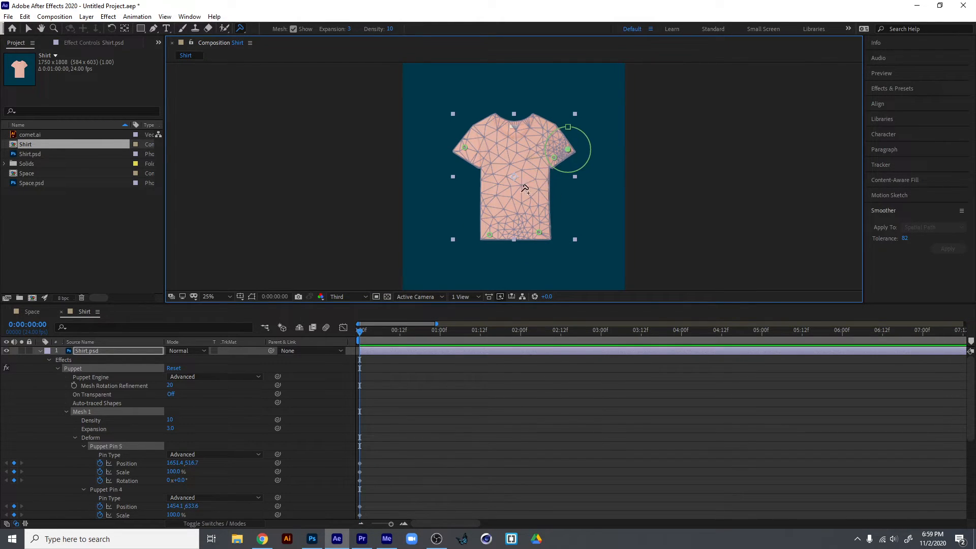
Rotate and scale the shirt's left sleeve with its advanced pin, leaving the Shirt.psd layer selected.
click(467, 149)
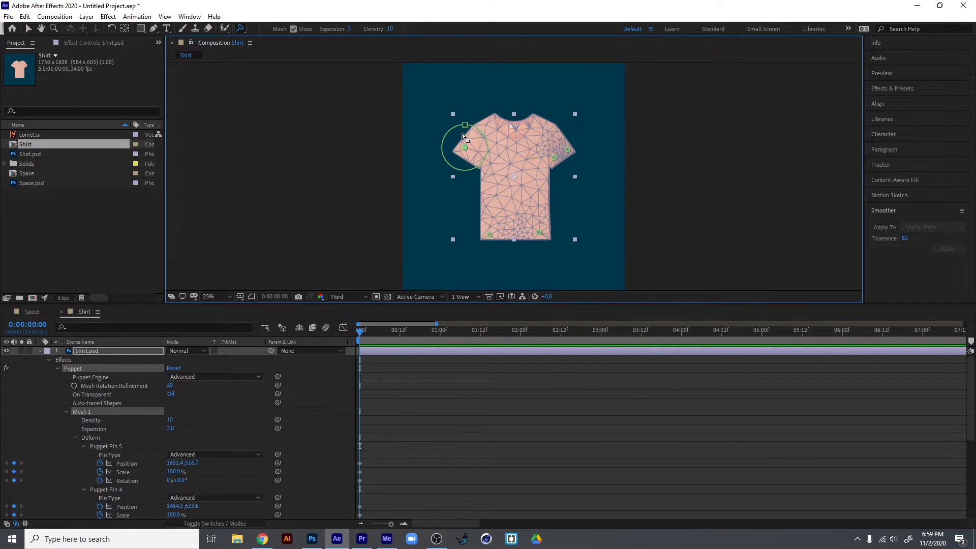
drag(448, 141, 287, 64)
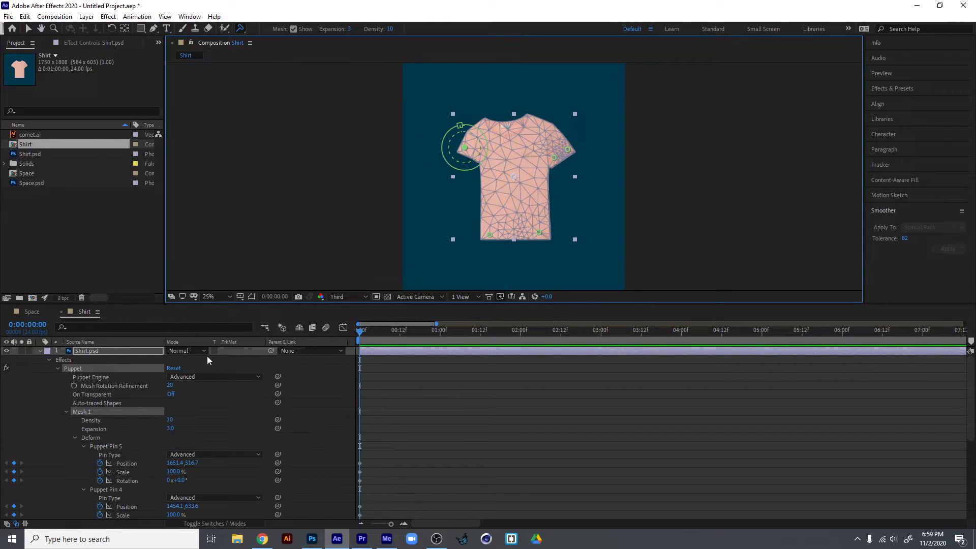
click(92, 351)
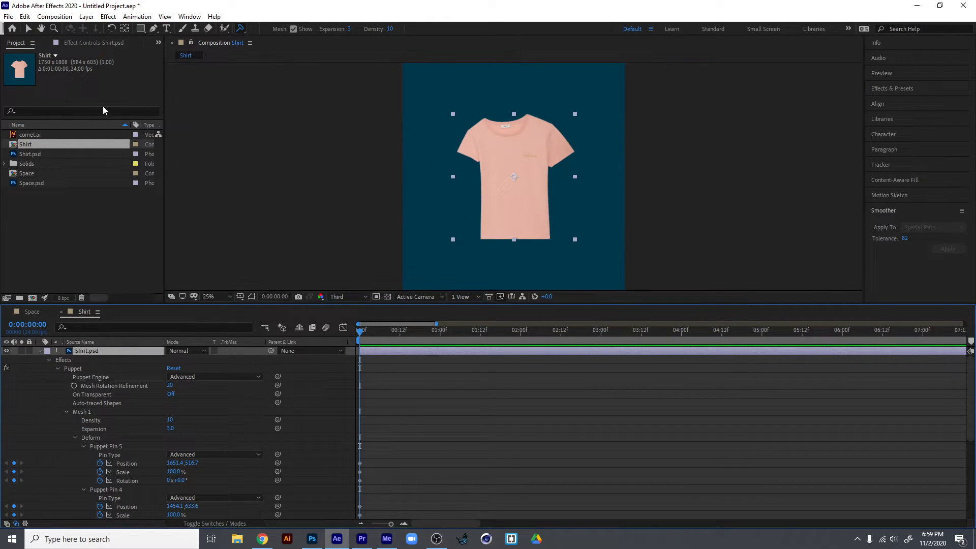
Open the Space composition with the comet artwork enlarged to 200%.
click(26, 136)
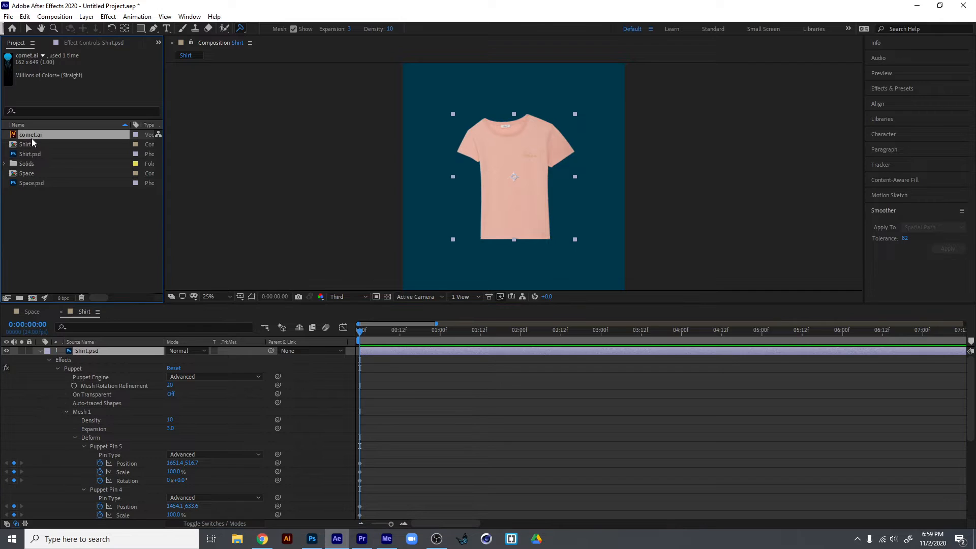
double_click(30, 173)
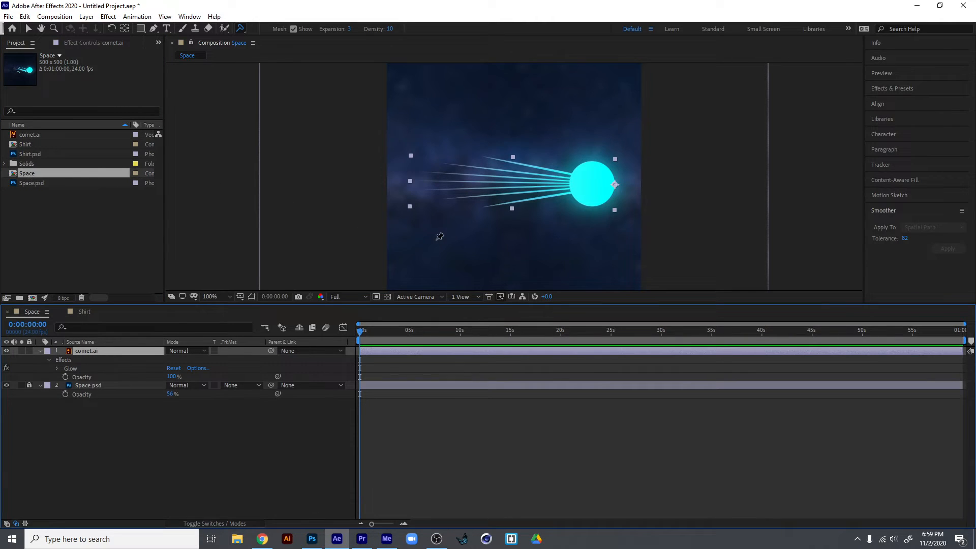
scroll(502, 198, up, 4)
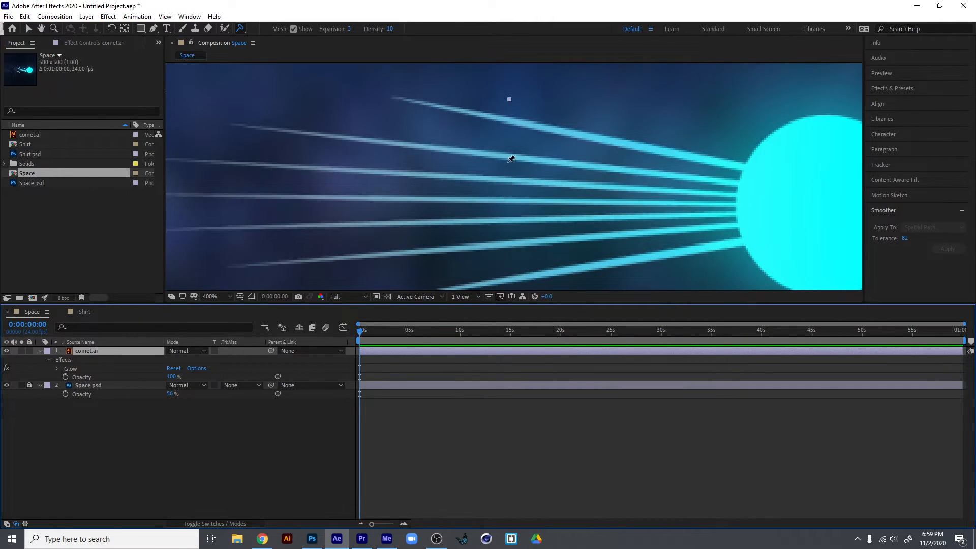
scroll(511, 159, down, 2)
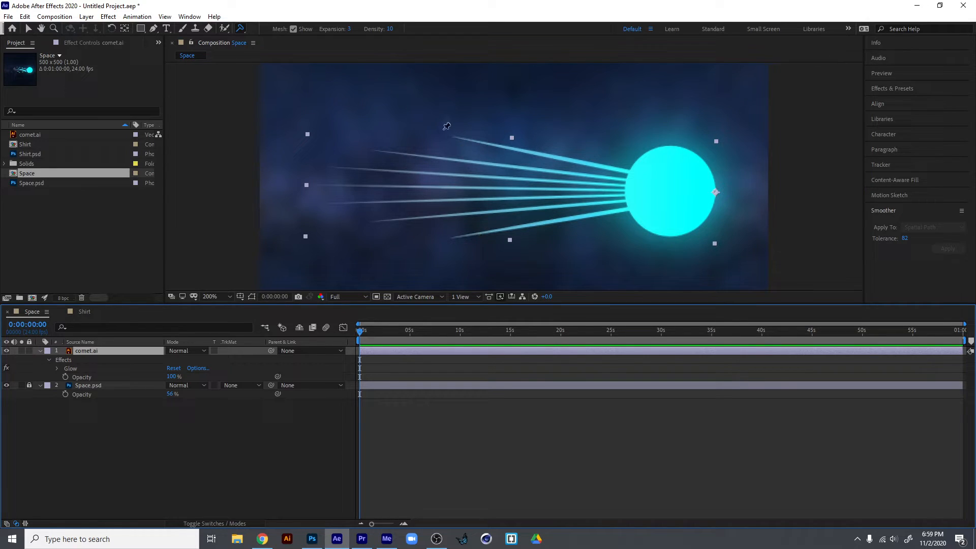
Examine the comet.ai footage with and without the transparency grid and return to the Space composition.
click(34, 135)
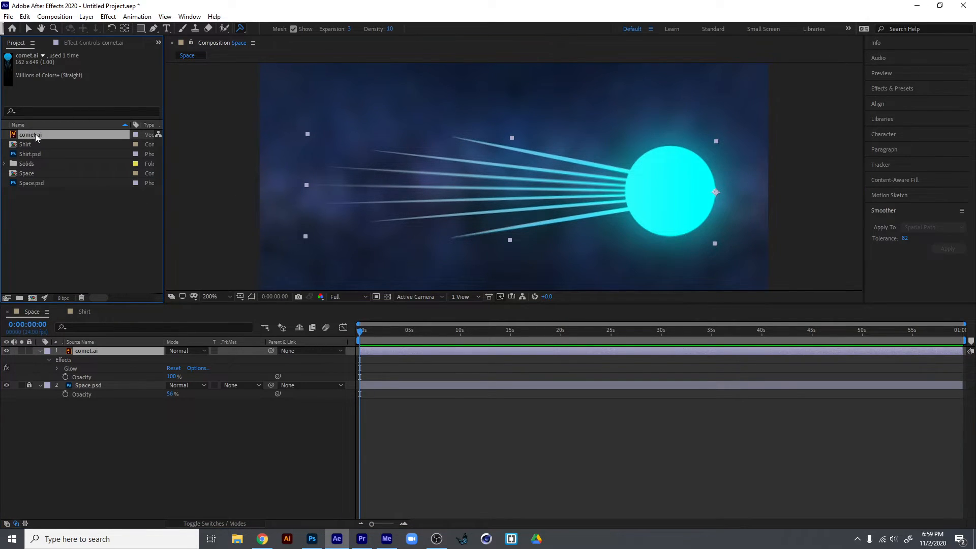
double_click(35, 133)
scroll(548, 208, down, 1)
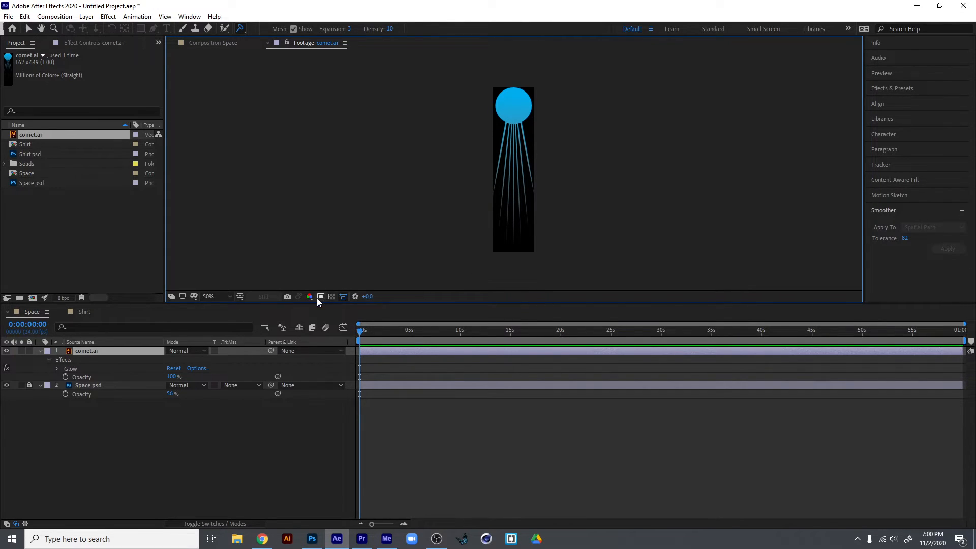
click(332, 296)
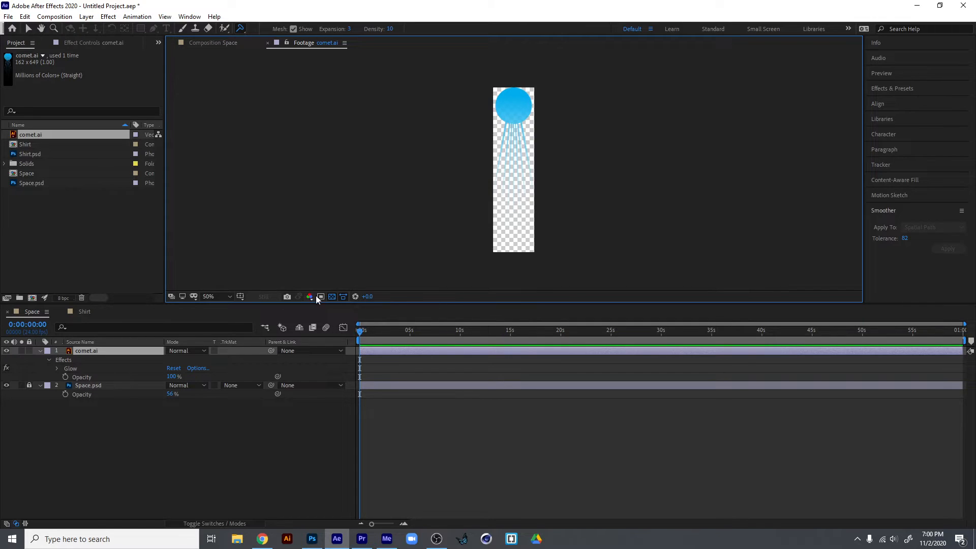
click(333, 297)
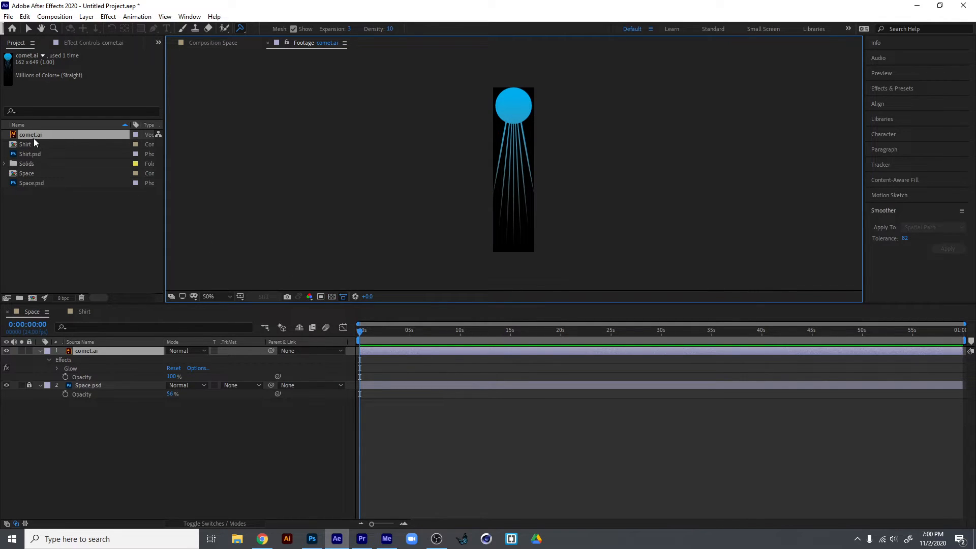
double_click(32, 173)
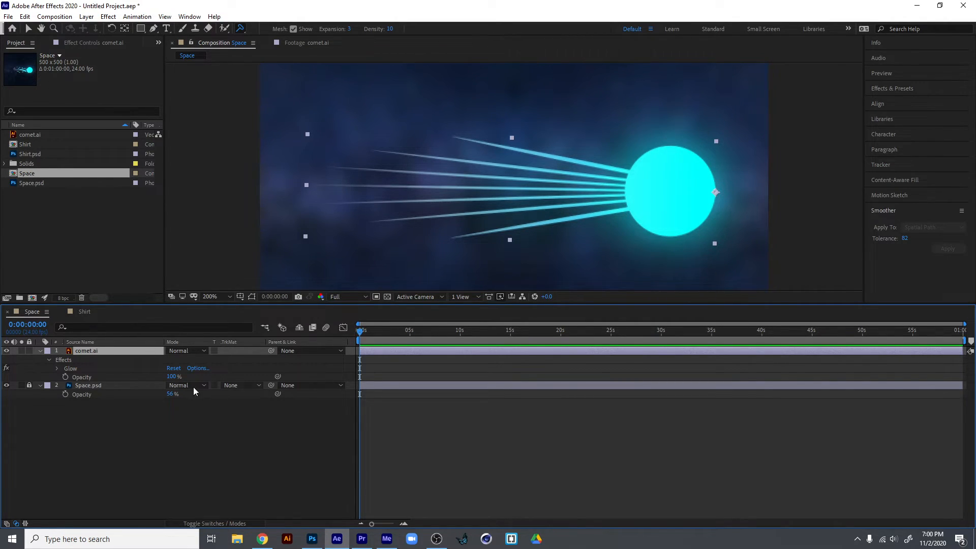
click(66, 361)
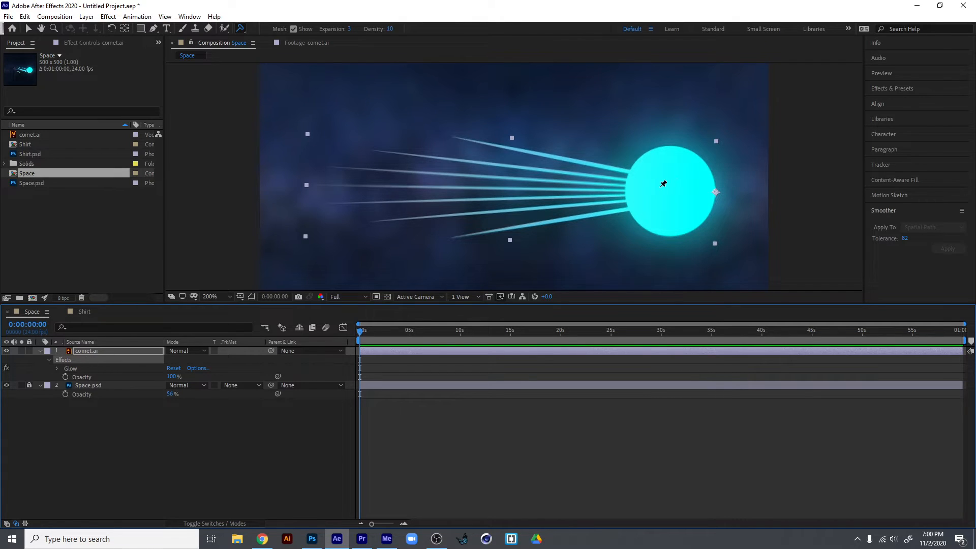
click(704, 190)
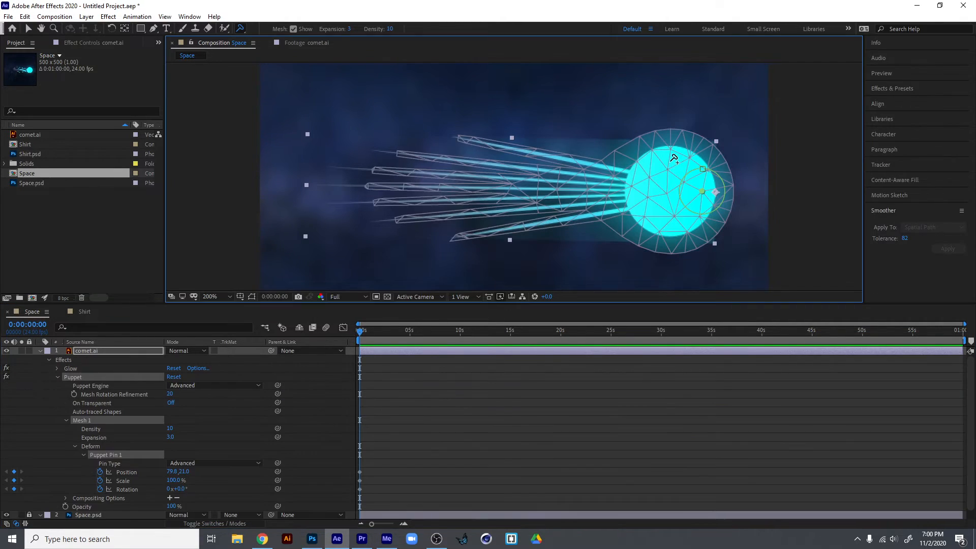
key(ctrl+z)
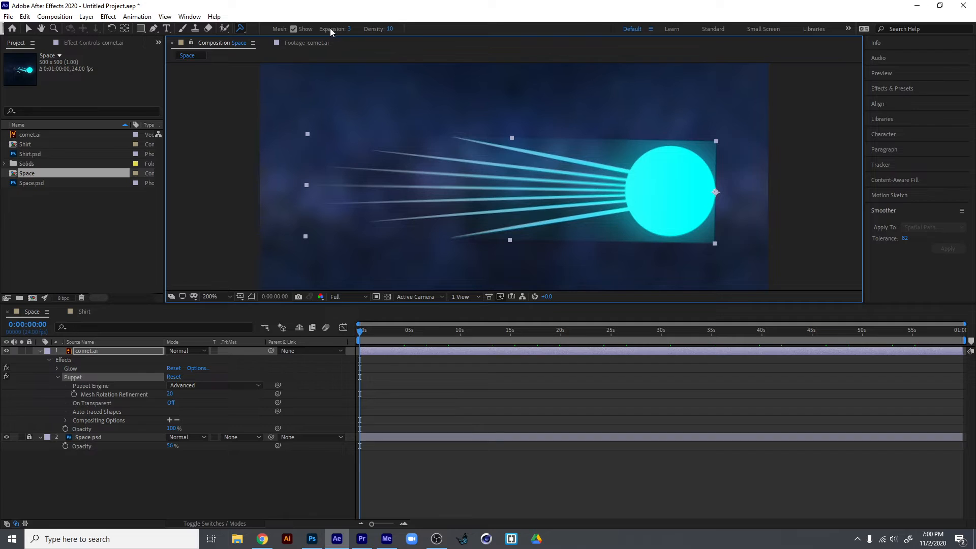
Place Puppet Position pins on the comet head's front edge, the seven tail streaks' ends and the head's back edge, and hide the mesh.
drag(239, 30, 270, 29)
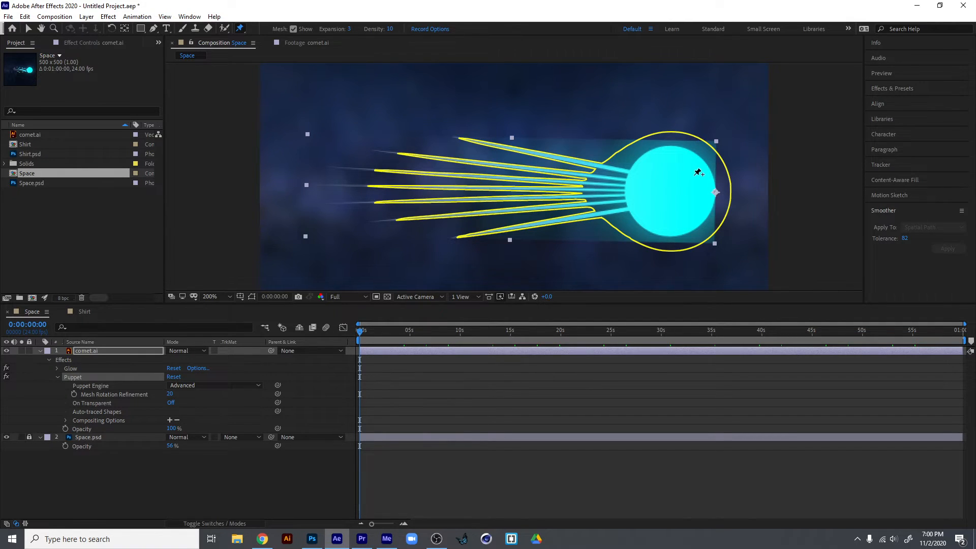
click(702, 194)
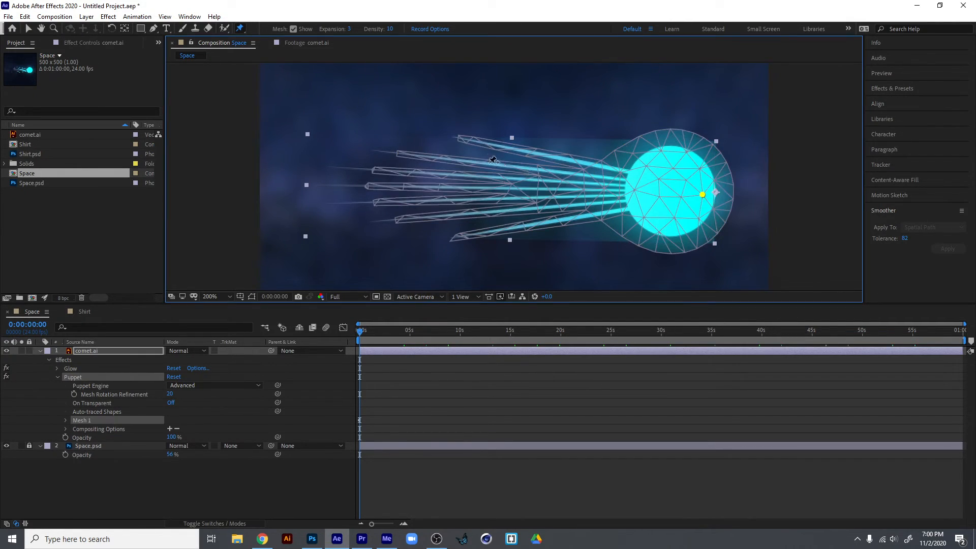
click(465, 138)
click(412, 153)
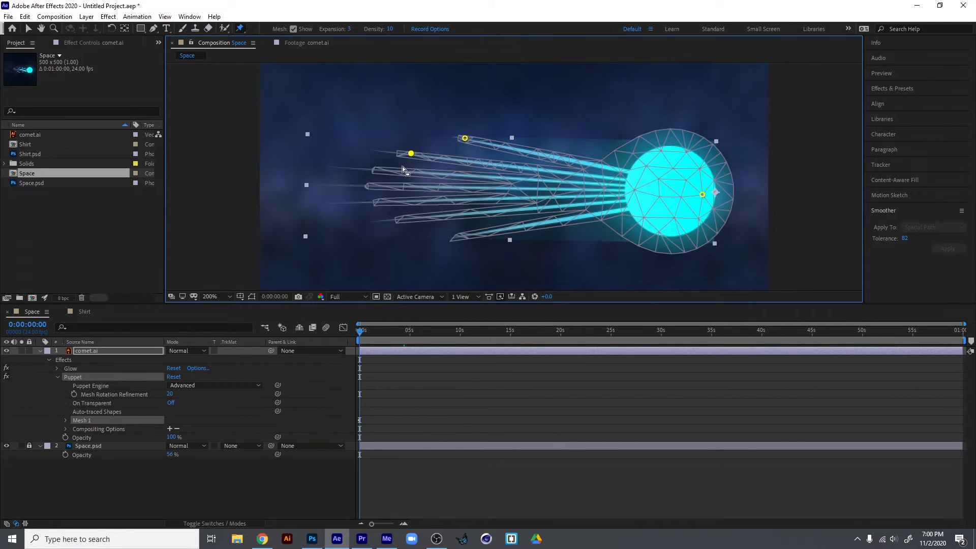
click(392, 172)
click(388, 183)
click(390, 199)
click(410, 218)
click(474, 235)
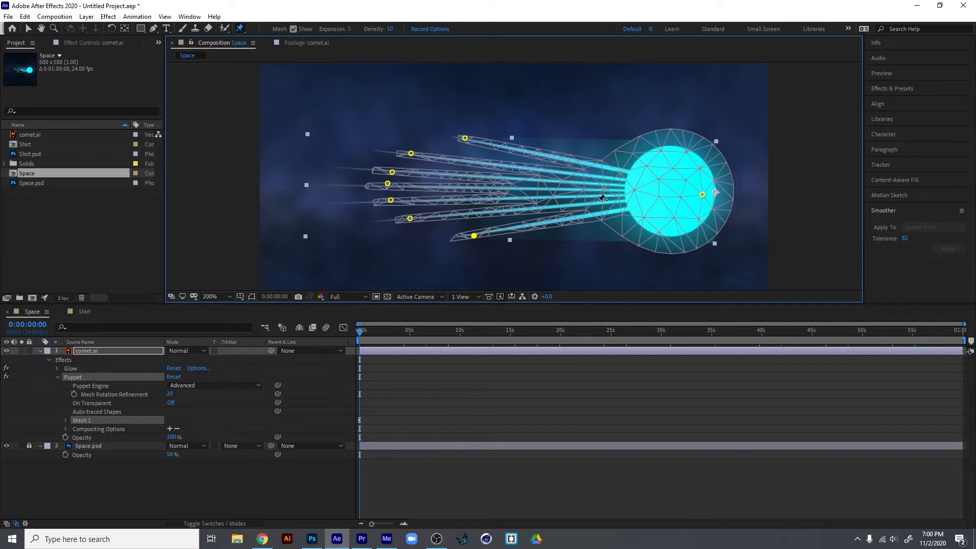
click(638, 190)
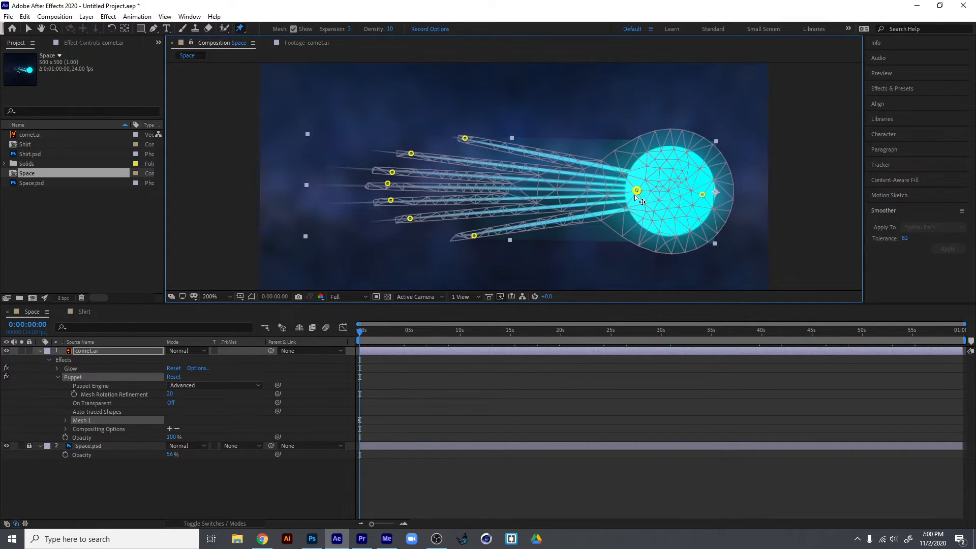
click(292, 29)
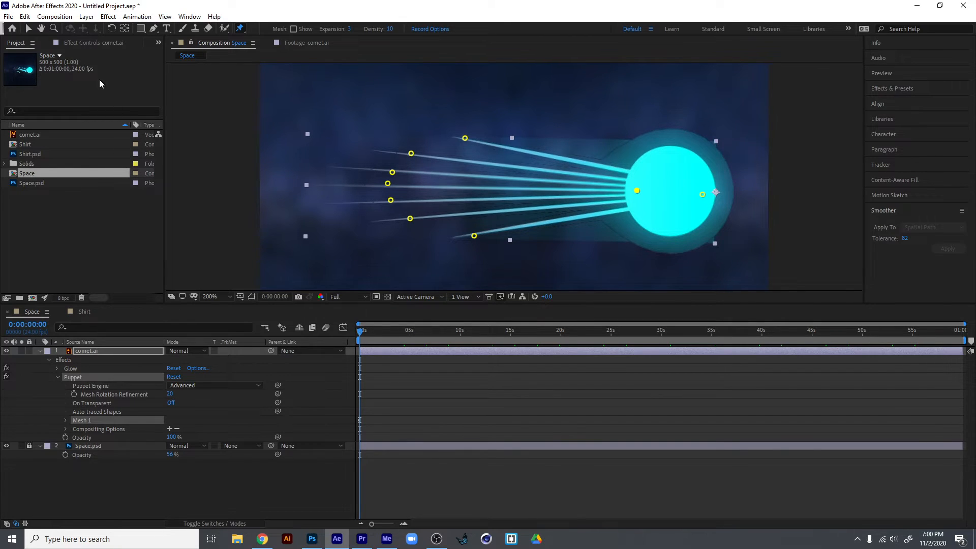
Pull the topmost tail streak's pin outward and up, and place the Puppet effect above Glow on comet.ai.
click(91, 44)
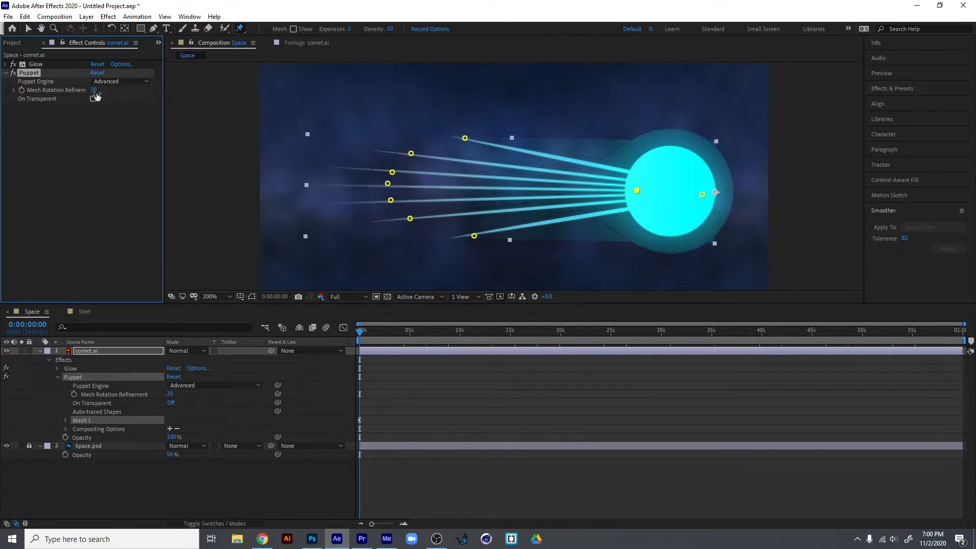
click(6, 64)
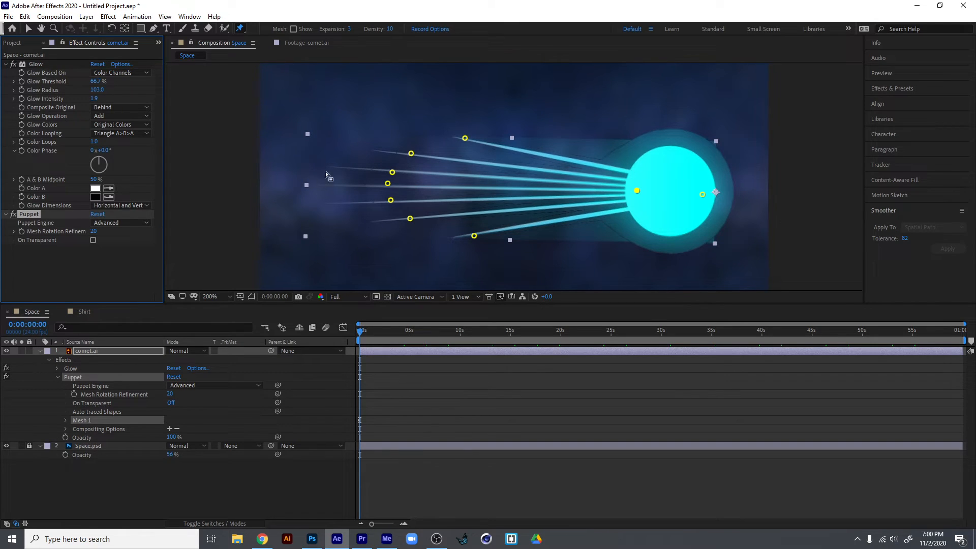
mouse_move(464, 139)
mouse_down()
mouse_move(485, 131)
mouse_move(482, 113)
mouse_move(535, 132)
mouse_move(454, 127)
mouse_move(584, 82)
mouse_move(579, 107)
mouse_move(429, 141)
mouse_move(427, 99)
mouse_move(415, 132)
mouse_up()
drag(24, 212, 30, 66)
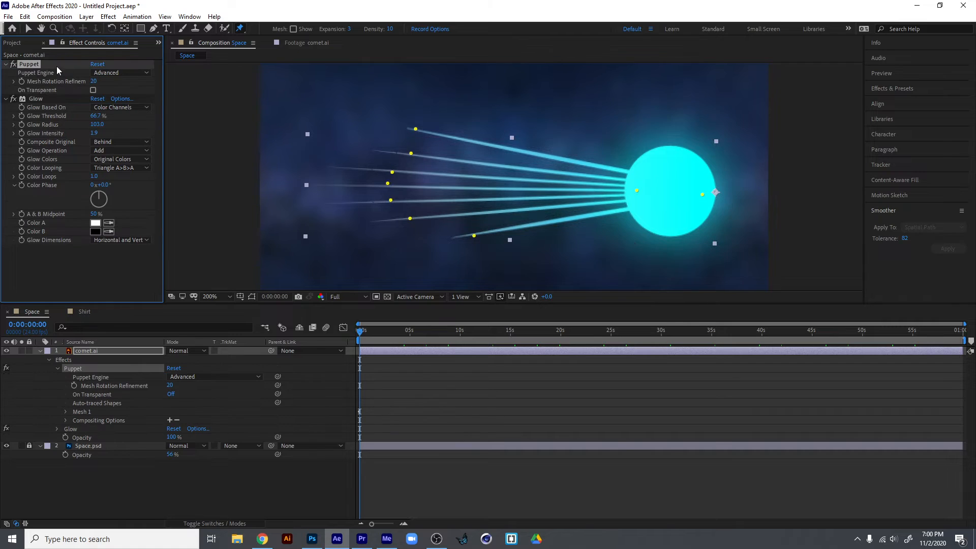
Try bending the upper tail streaks with their pins and turning on On Transparent, and undo these changes.
mouse_move(416, 130)
mouse_down()
mouse_move(468, 96)
mouse_move(529, 137)
mouse_move(418, 133)
mouse_move(445, 131)
mouse_move(406, 106)
mouse_move(404, 125)
mouse_up()
mouse_move(392, 173)
mouse_down()
mouse_move(370, 131)
mouse_move(388, 181)
mouse_up()
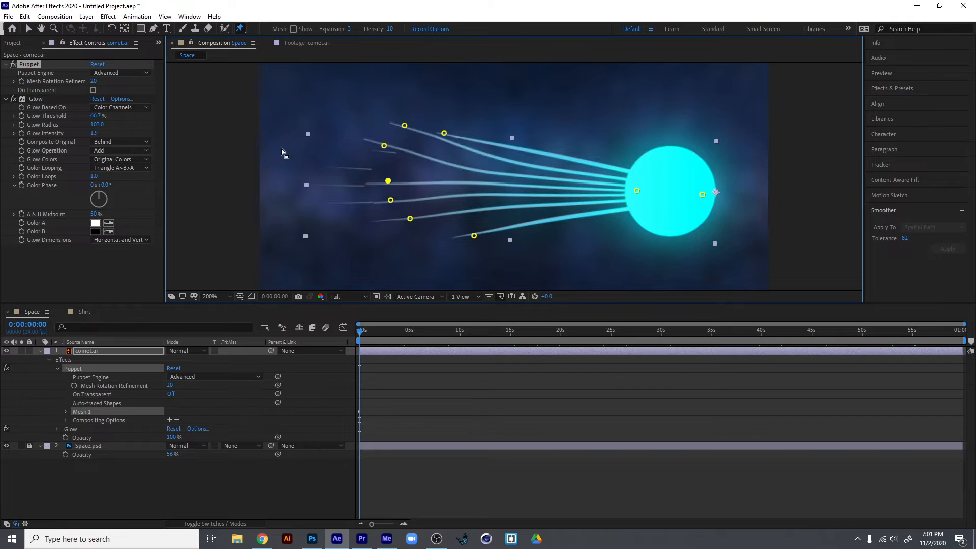
click(94, 92)
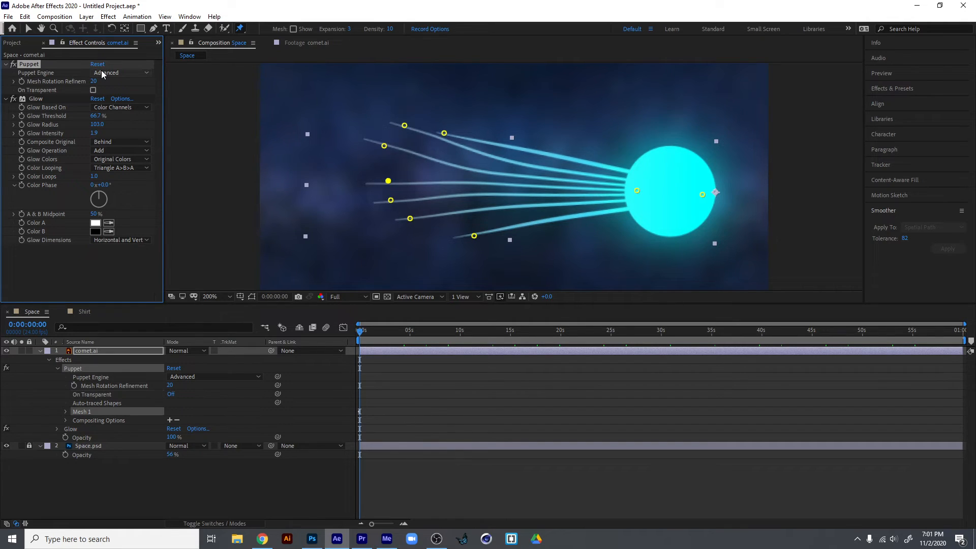
key(ctrl+z)
key(ctrl+z)
key(ctrl+z)
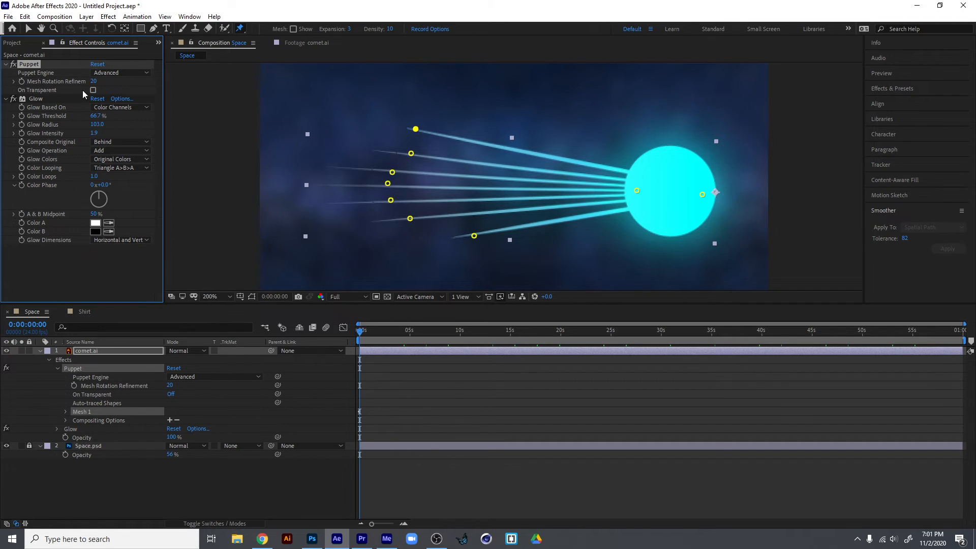
Turn on On Transparent for the Puppet effect and record up-and-down motion for the three lowest tail streaks' pins, each from the timeline's start.
click(93, 91)
click(93, 91)
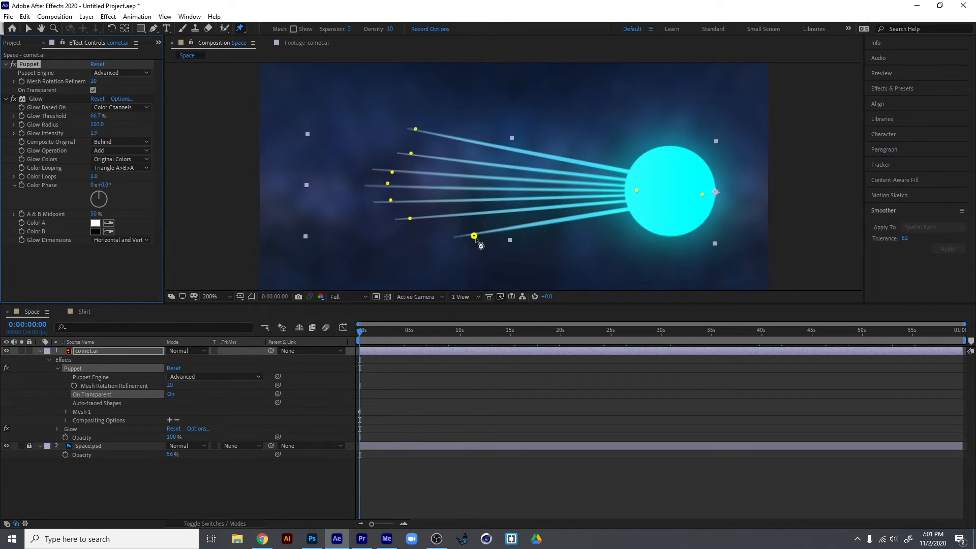
mouse_move(474, 236)
mouse_down()
mouse_move(459, 219)
mouse_move(463, 250)
mouse_move(442, 219)
mouse_move(454, 256)
mouse_move(441, 220)
mouse_move(455, 261)
mouse_up()
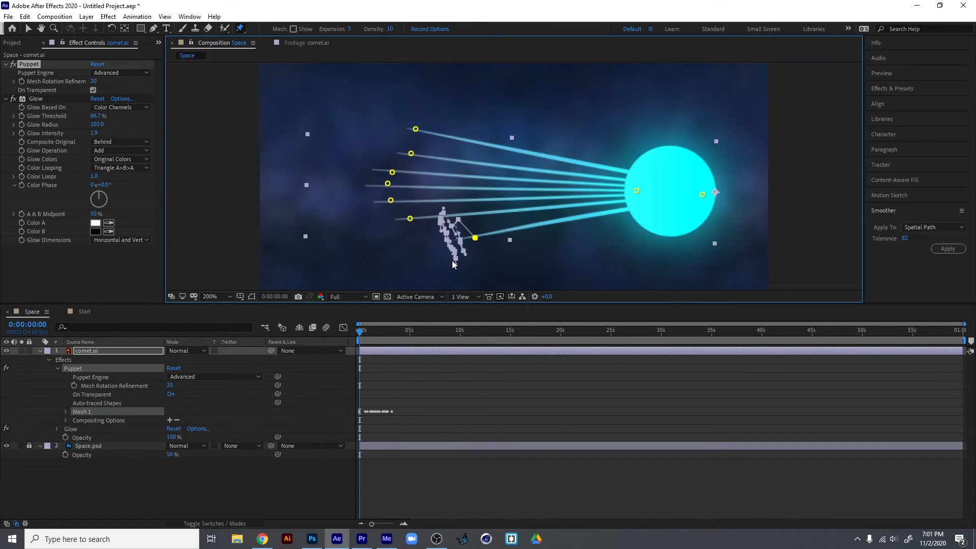
drag(363, 330, 339, 329)
mouse_move(410, 218)
mouse_down()
mouse_move(409, 187)
mouse_move(415, 246)
mouse_move(411, 205)
mouse_move(417, 241)
mouse_move(419, 239)
mouse_up()
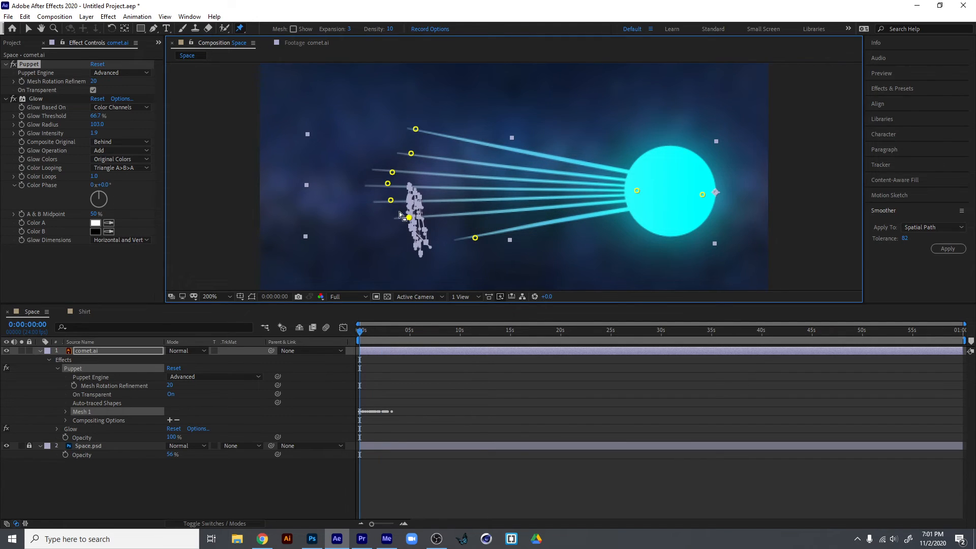
drag(362, 327, 339, 334)
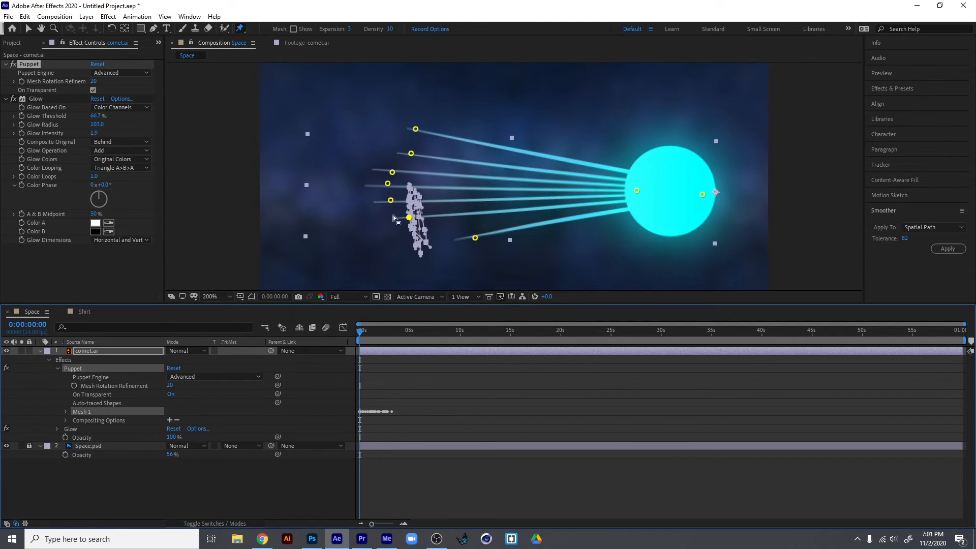
drag(391, 203, 394, 235)
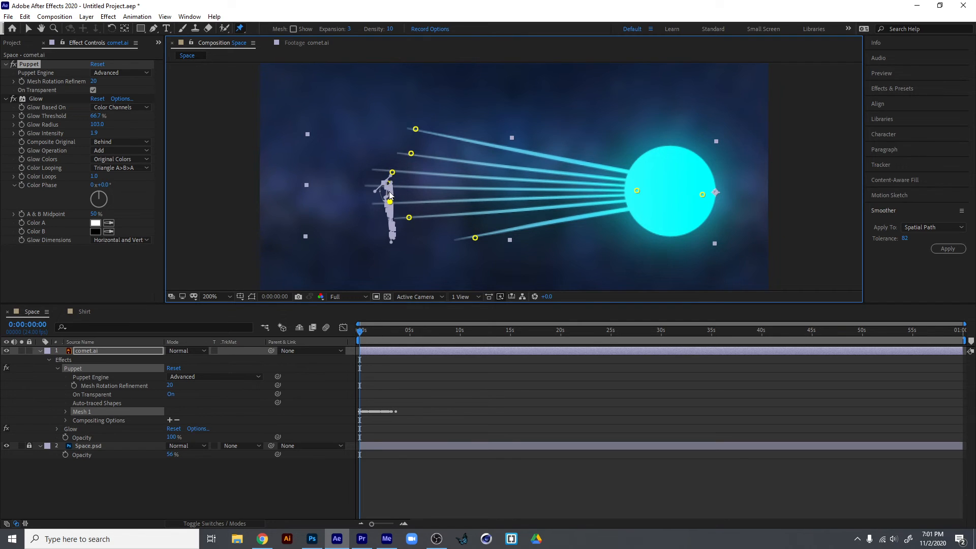
Record up-and-down motion from the timeline's start for the remaining upper tail streaks' pins.
key(period)
mouse_move(262, 191)
mouse_down()
mouse_move(270, 170)
mouse_move(279, 250)
mouse_move(284, 168)
mouse_move(283, 178)
mouse_move(264, 145)
mouse_move(260, 209)
mouse_move(257, 138)
mouse_move(255, 216)
mouse_move(259, 152)
mouse_move(305, 170)
mouse_move(305, 127)
mouse_move(303, 192)
mouse_move(315, 144)
mouse_move(307, 183)
mouse_move(308, 132)
mouse_up()
mouse_move(319, 85)
mouse_down()
mouse_move(305, 103)
mouse_move(305, 183)
mouse_move(314, 138)
mouse_move(305, 89)
mouse_move(298, 163)
mouse_move(295, 94)
mouse_move(314, 194)
mouse_up()
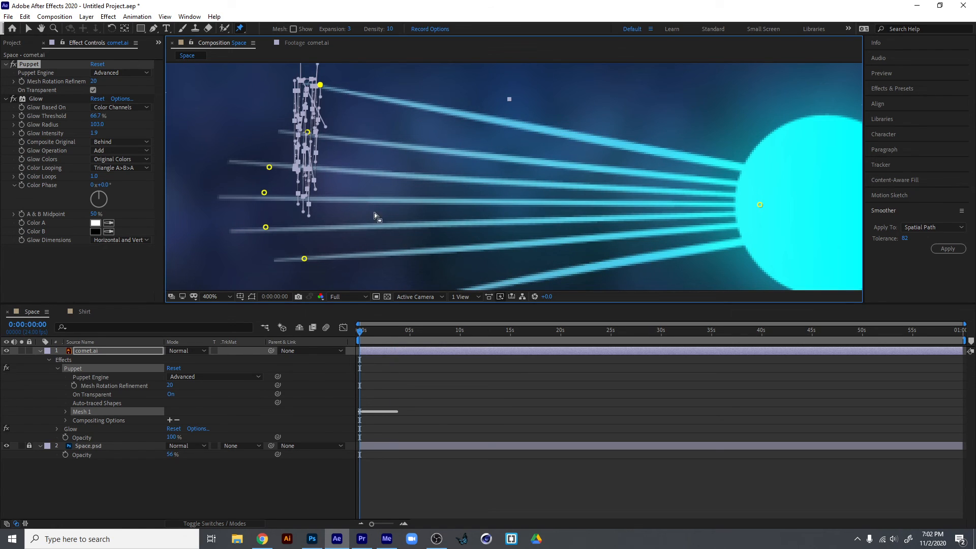
key(comma)
key(comma)
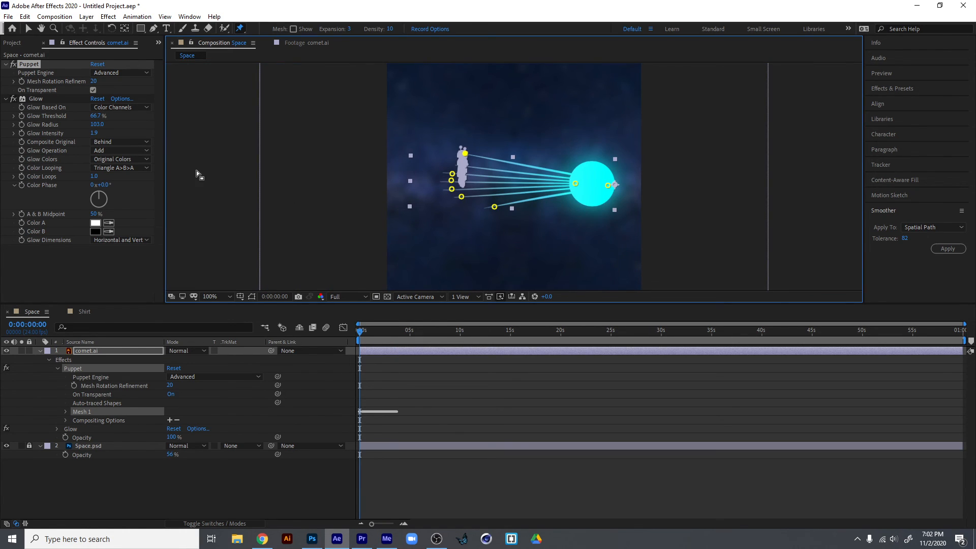
Preview the comet's tail animation with the layer deselected and end the work area at 0:00:02:11.
click(29, 28)
click(251, 151)
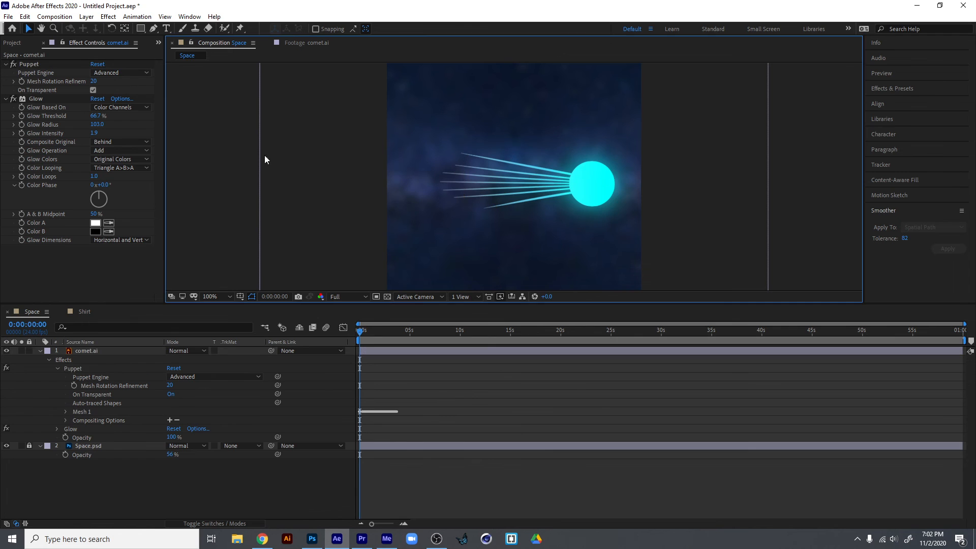
key(space)
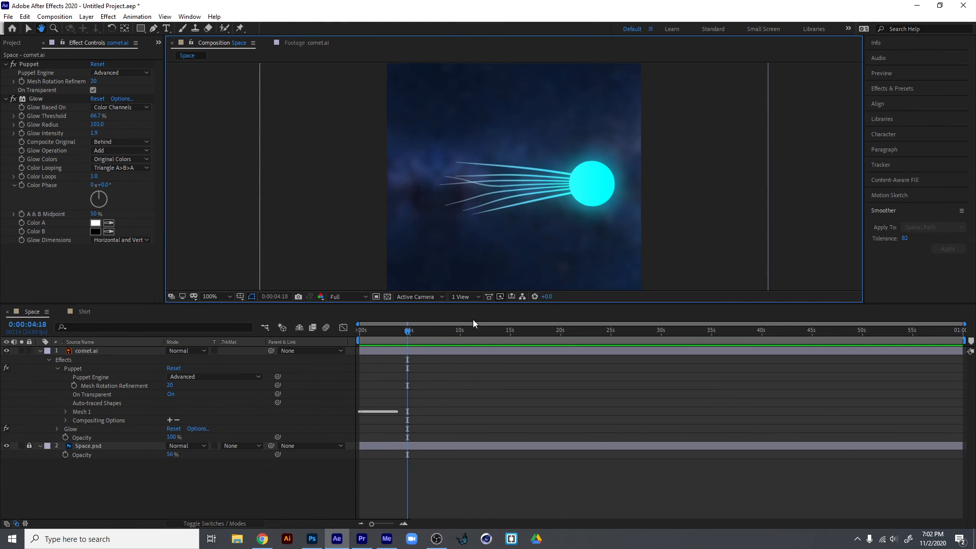
key(space)
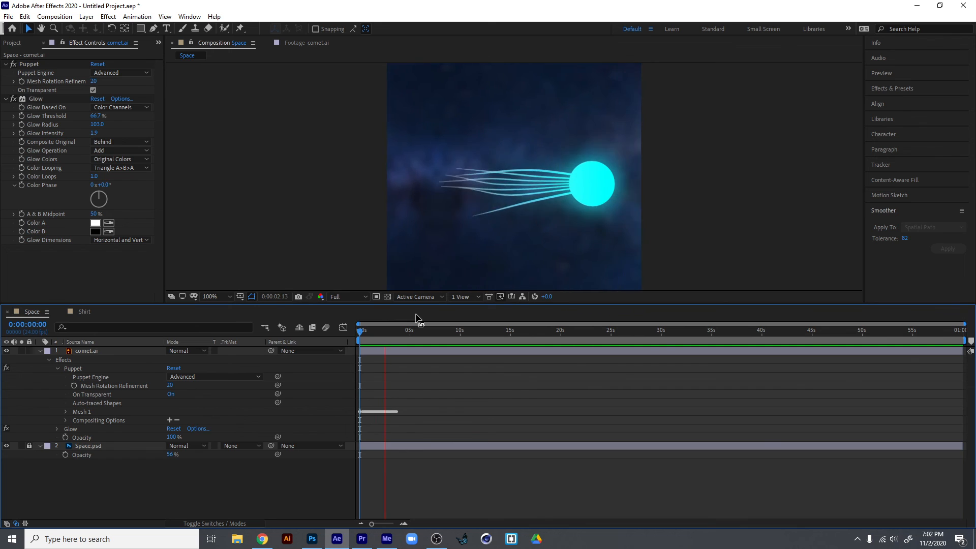
key(space)
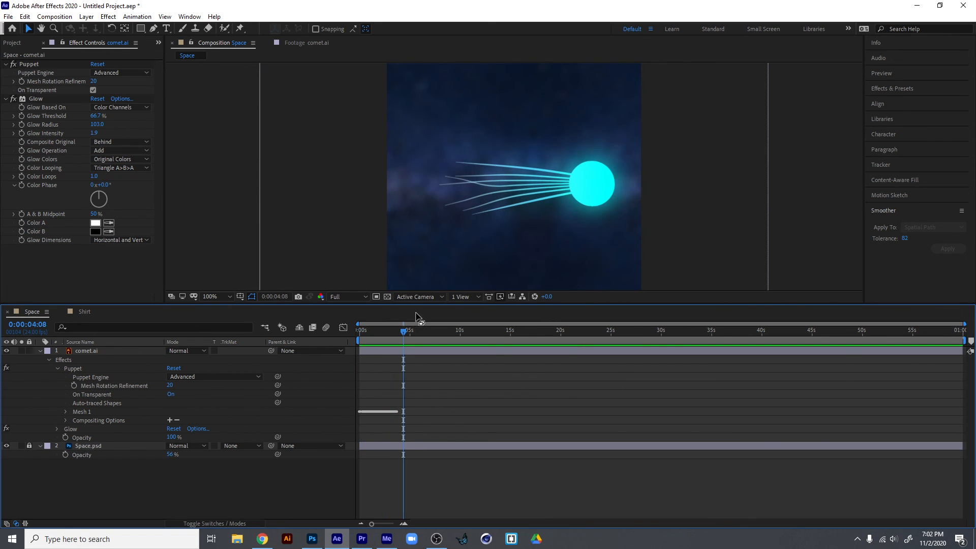
click(384, 332)
key(space)
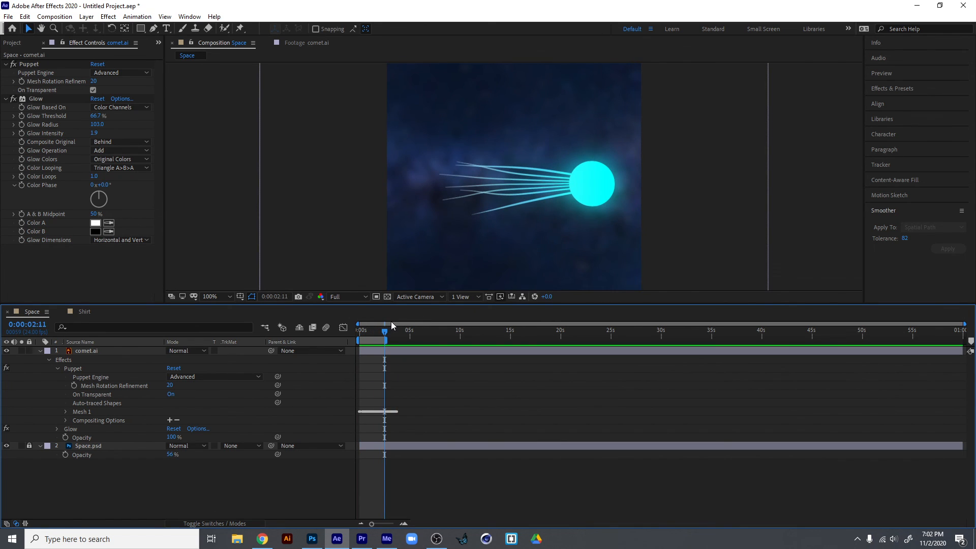